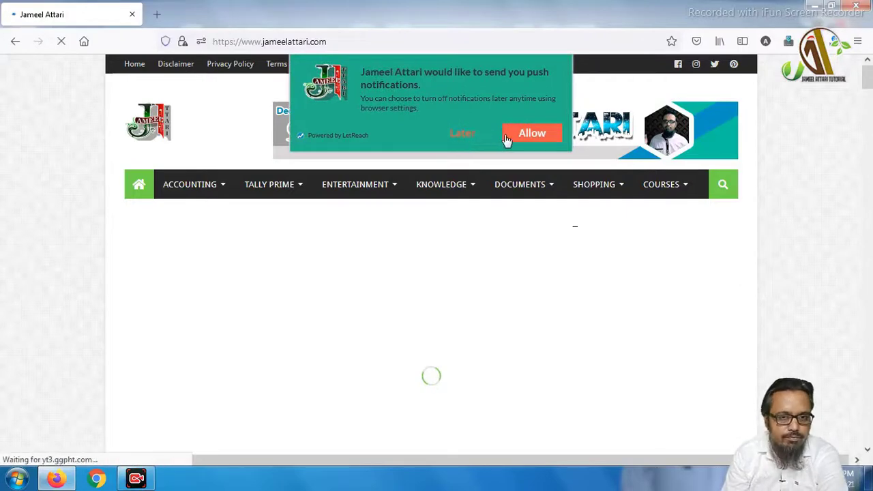
Allow the Jameel Attari site's notifications, browse its ACCOUNTING and TALLY PRIME menus, then close Firefox
left_click(530, 133)
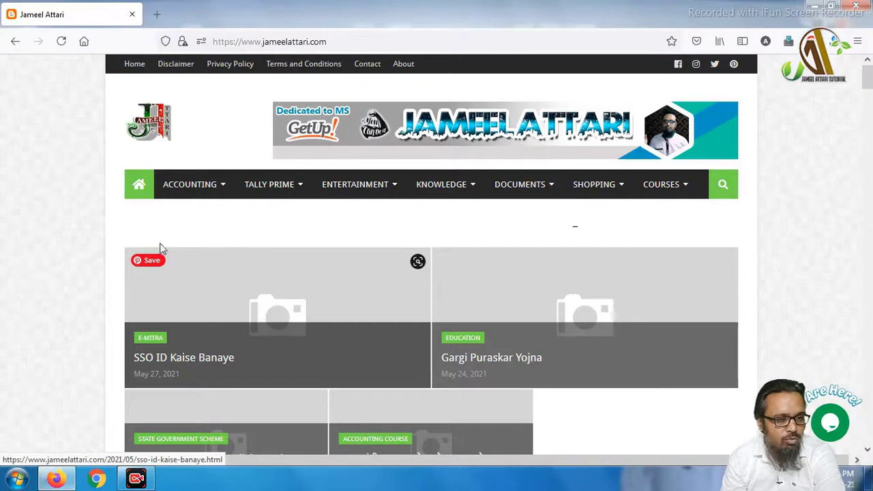
mouse_move(203, 194)
mouse_move(283, 190)
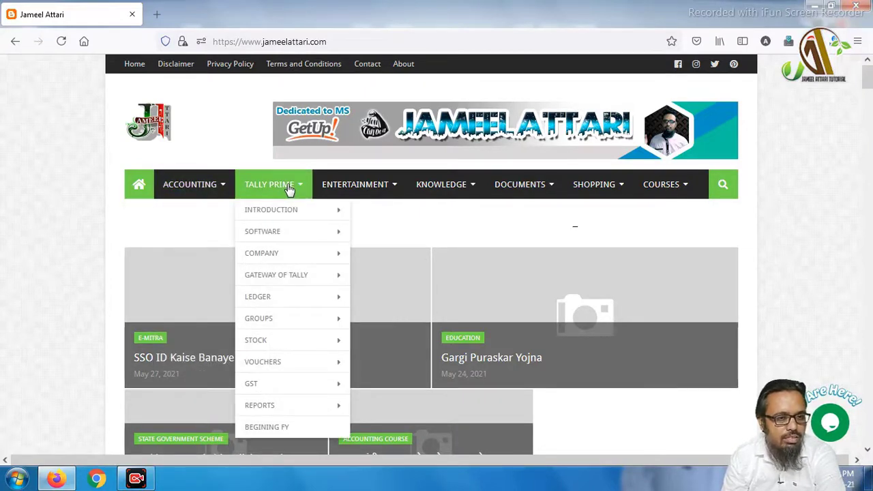
scroll(82, 245, "down", 2)
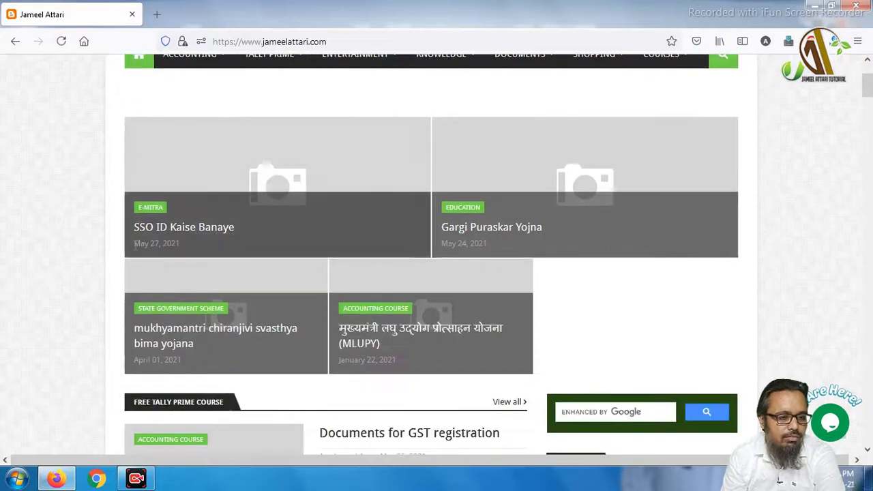
scroll(136, 247, "up", 2)
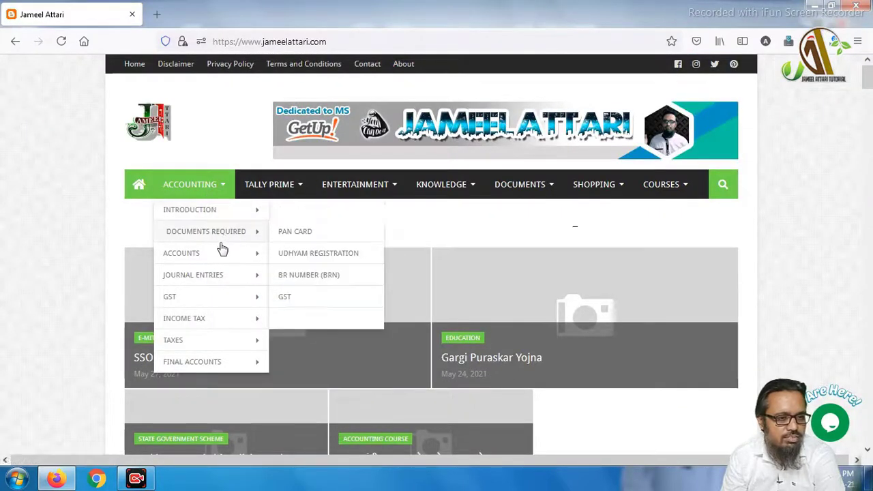
mouse_move(213, 361)
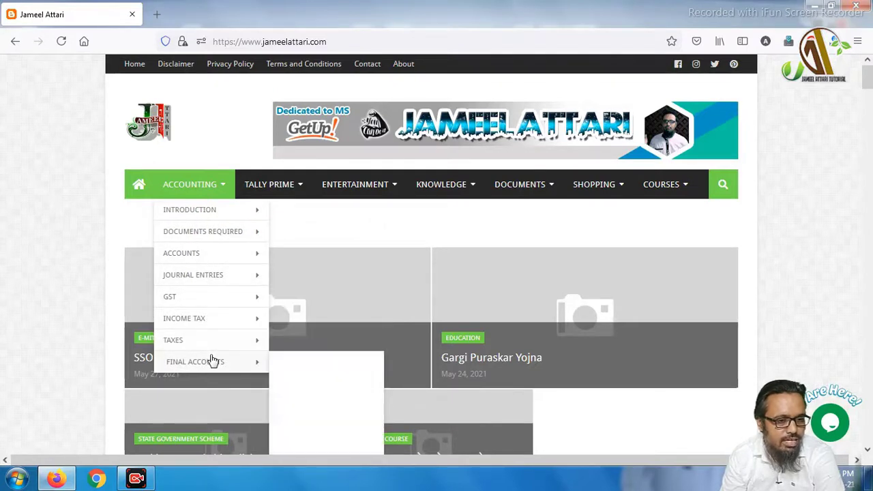
mouse_move(195, 209)
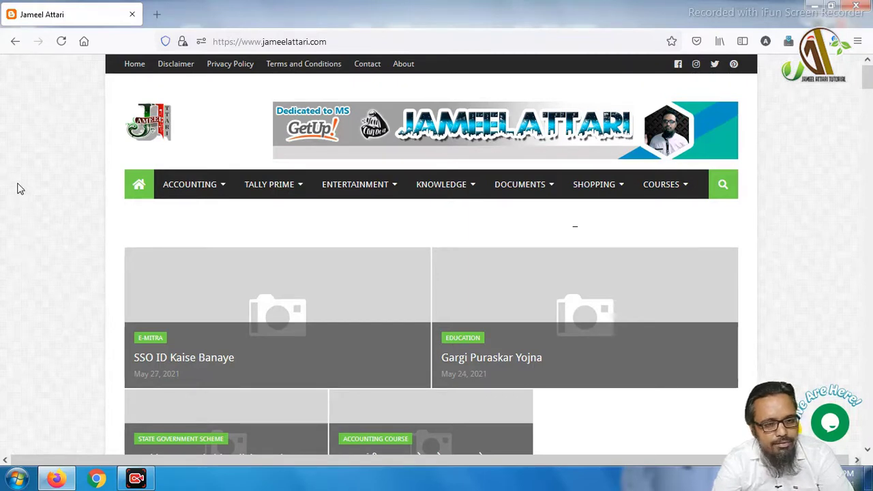
left_click(857, 8)
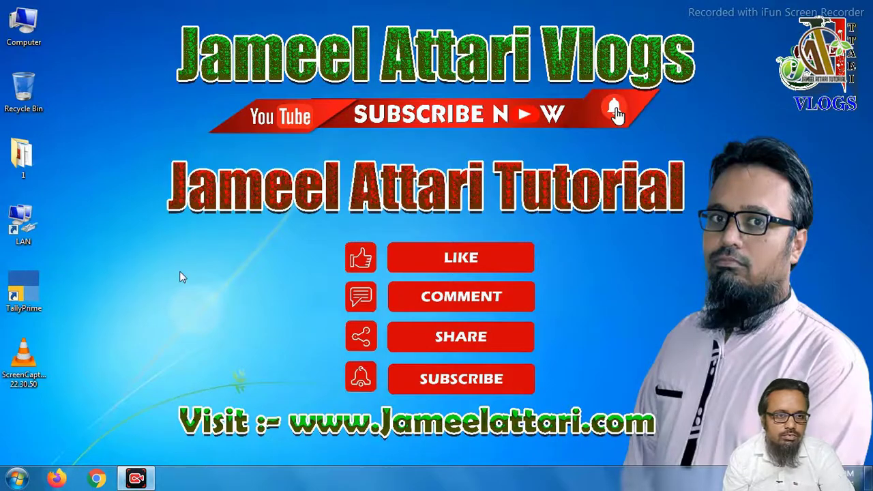
Start TallyPrime from its desktop shortcut to bring up the License window
right_click(29, 293)
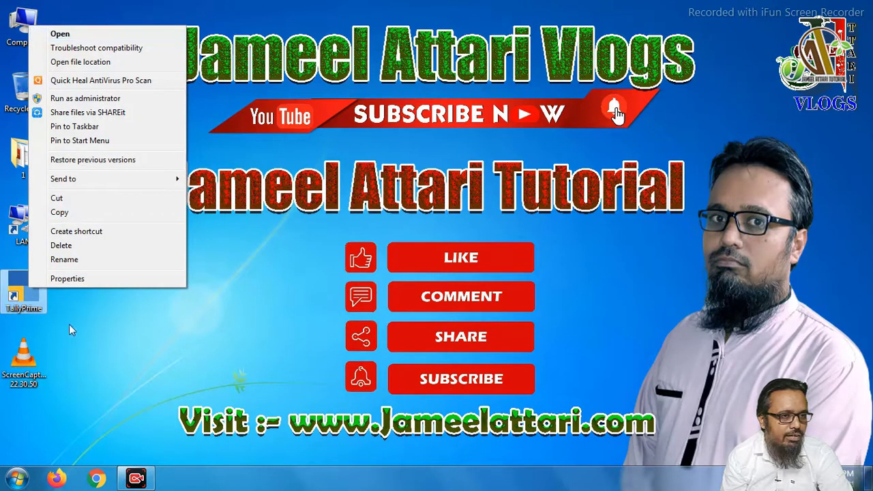
left_click(94, 325)
left_click(32, 290)
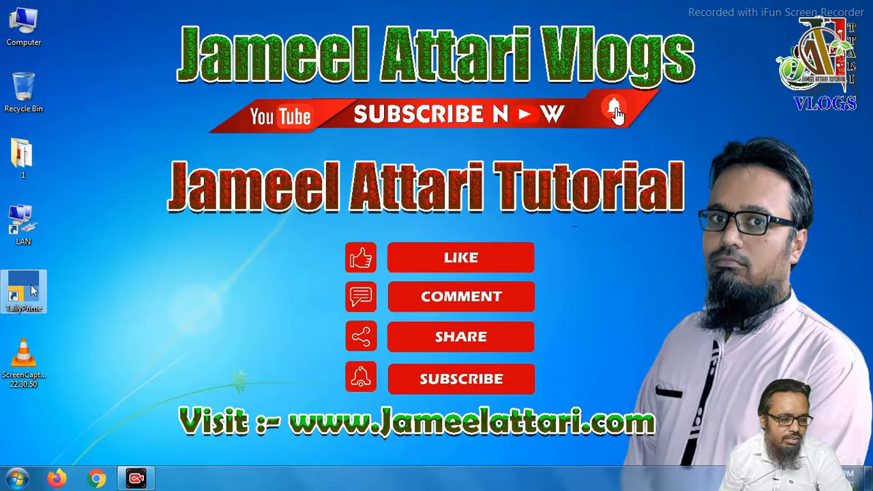
double_click(31, 290)
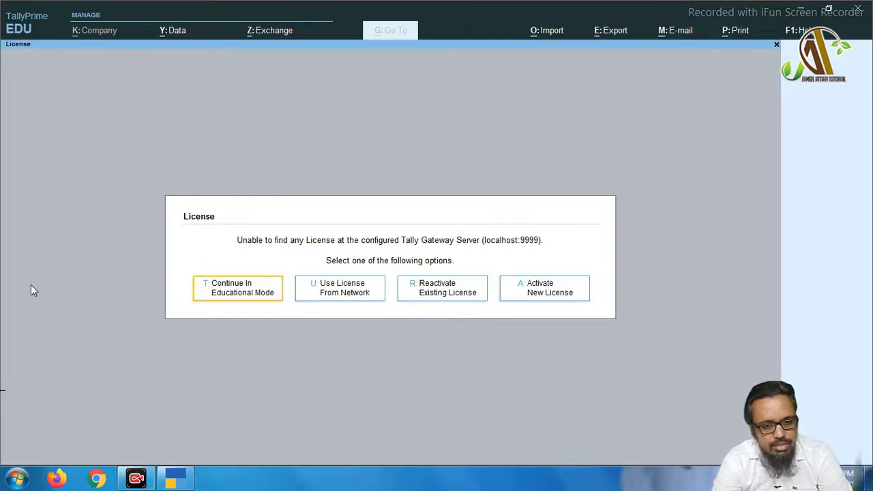
Continue in educational mode and choose Specify Path in the List of Companies
left_click(234, 294)
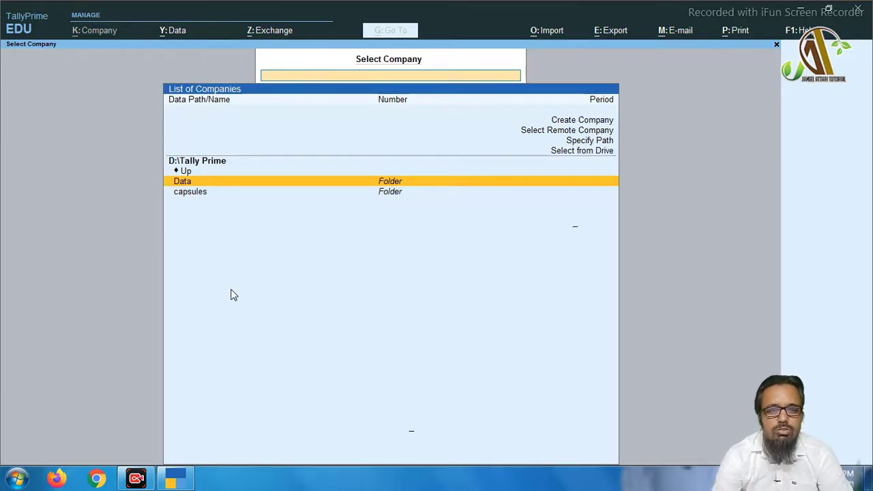
key("Up")
key("Up")
key("Up")
key("Up")
key("Down")
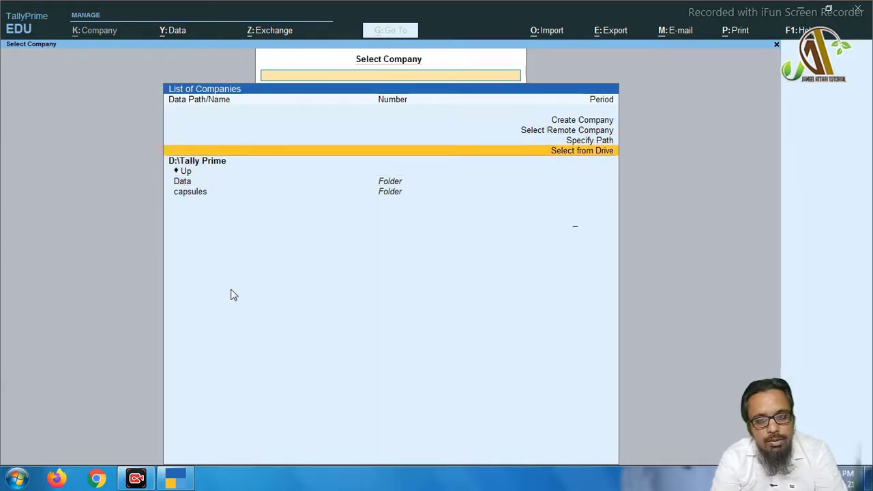
key("Up")
key("Up")
key("Up")
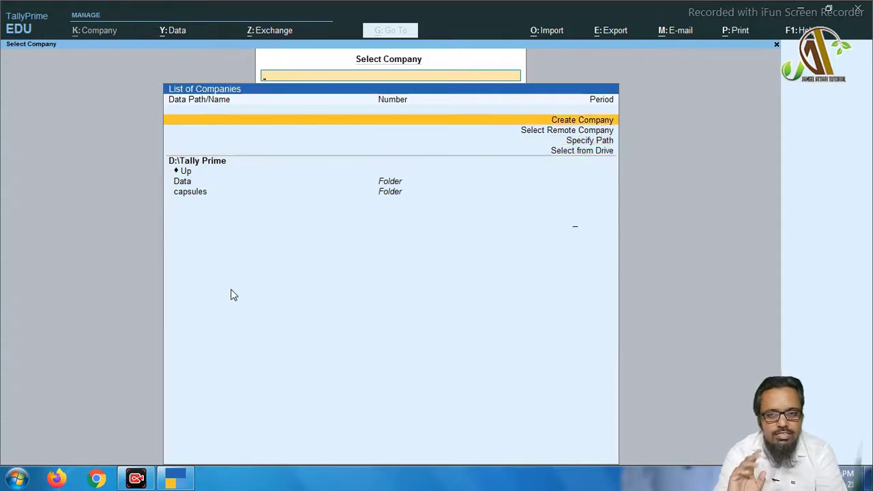
key("Down")
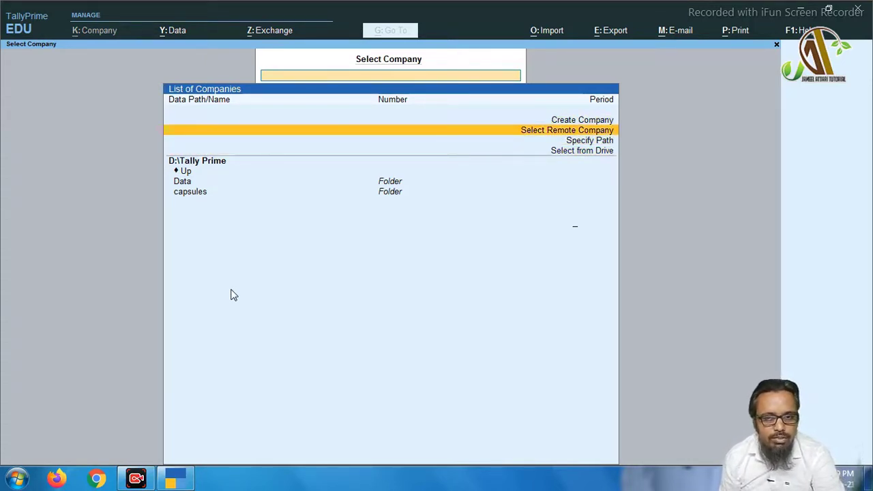
key("Down")
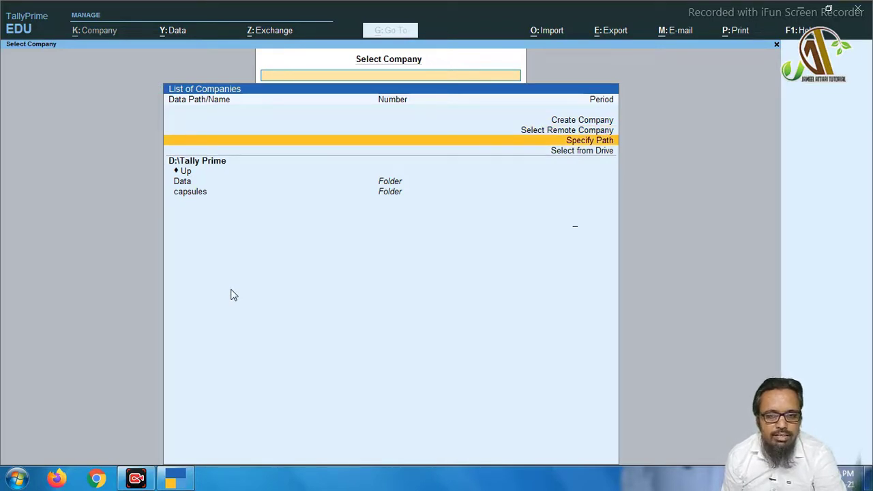
key("Return")
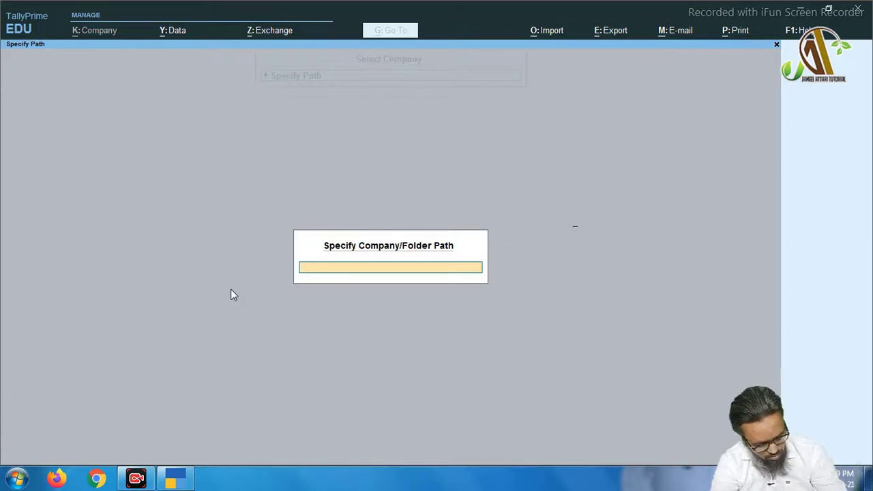
Cancel the path entry and use Select from Drive to reach D:\Tally Prime\Data
key("Escape")
key("Up")
key("Up")
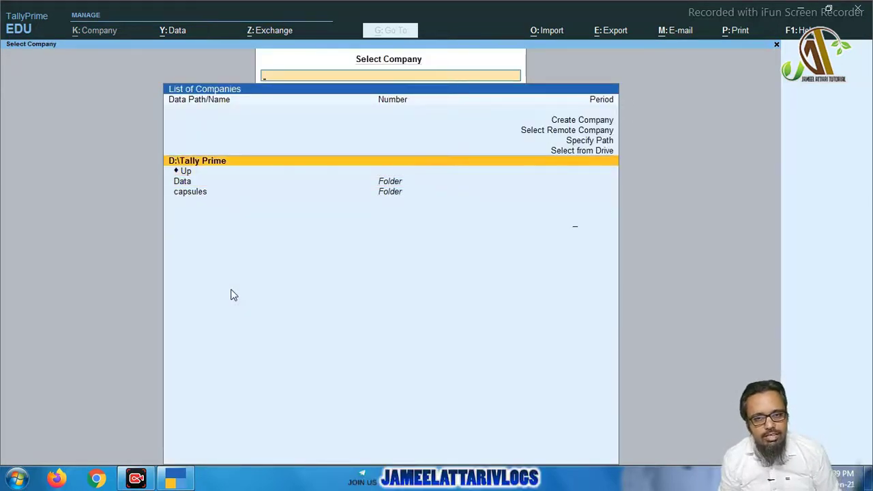
key("Up")
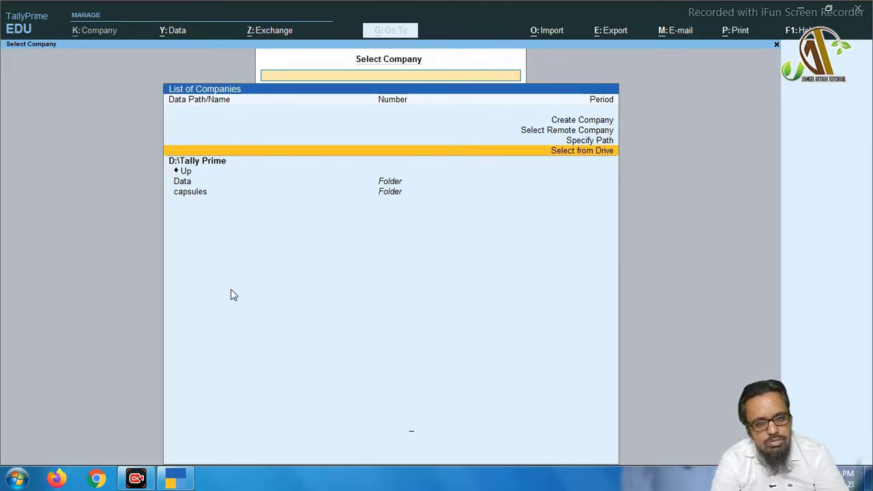
key("Return")
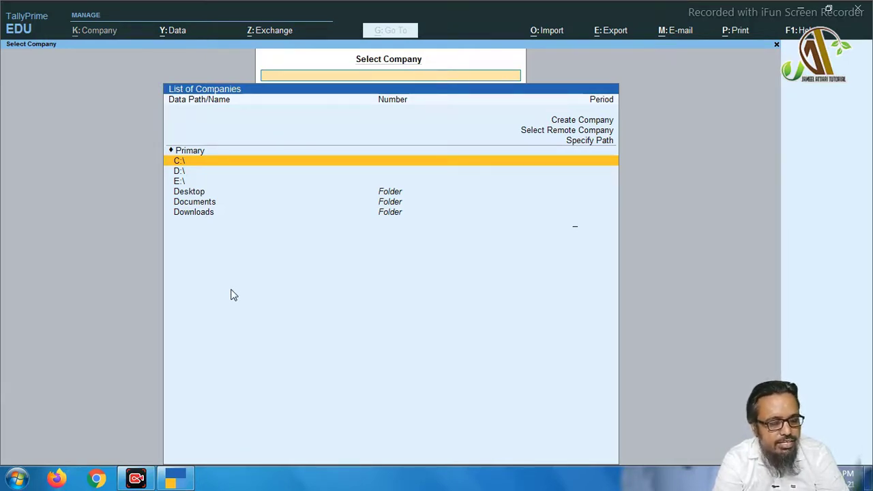
key("Down")
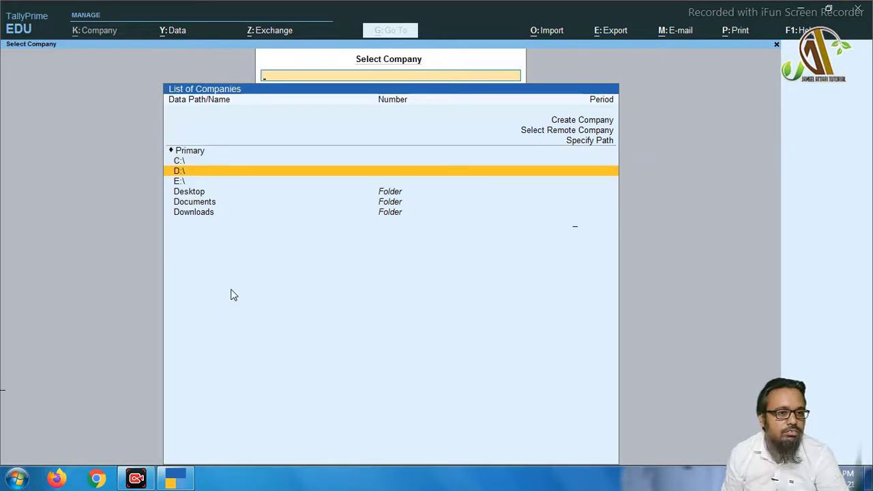
key("Return")
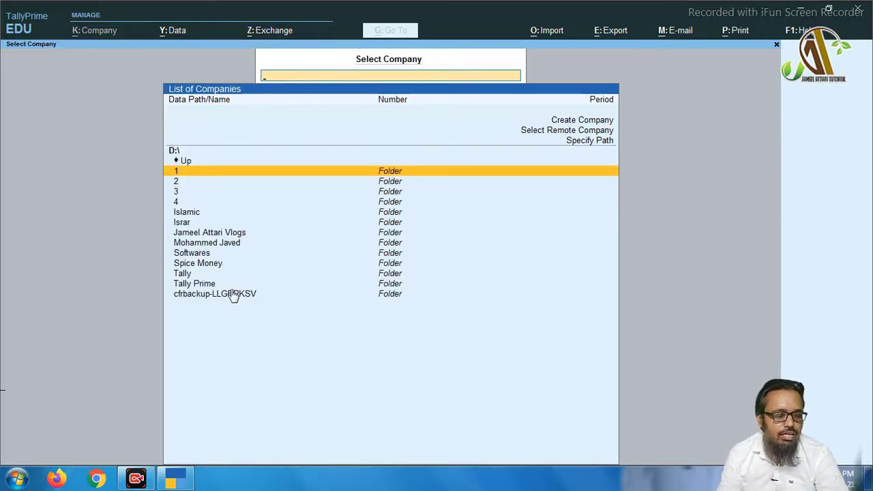
key("Down")
key("Down")
key("Down")
key("Down")
key("Down")
key("Down")
key("Down")
key("Down")
key("Down")
key("Down")
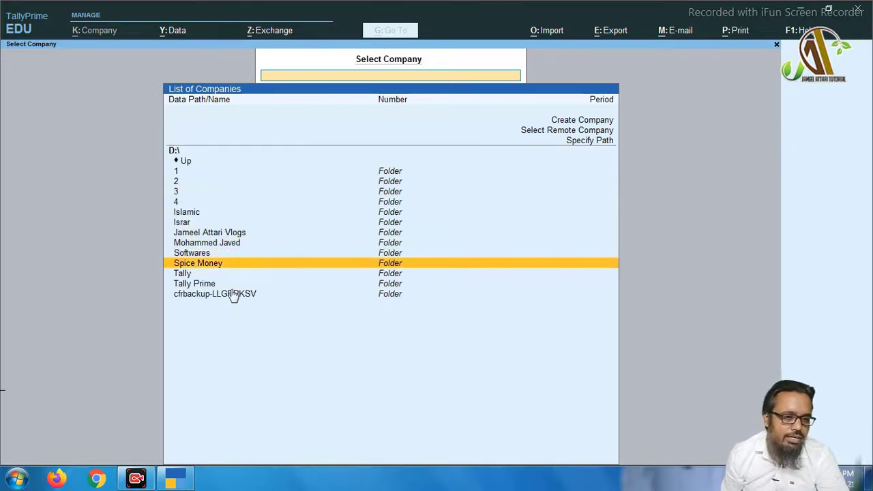
key("Down")
key("Up")
key("Return")
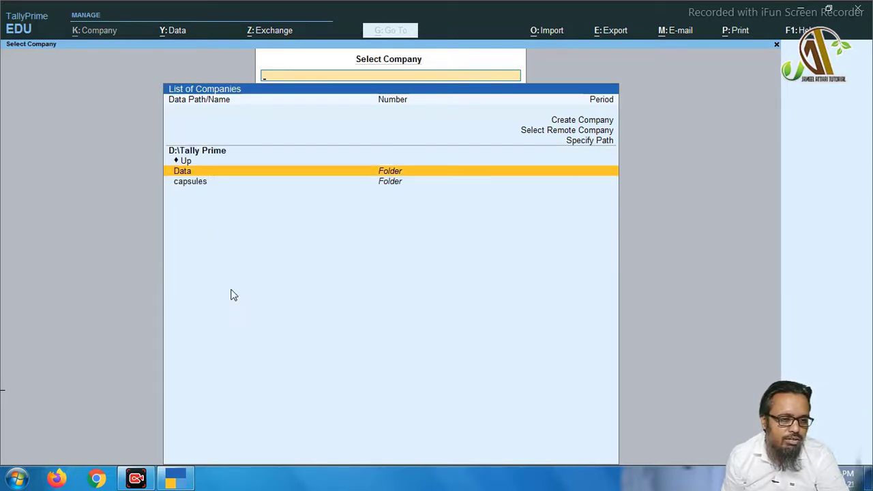
key("Return")
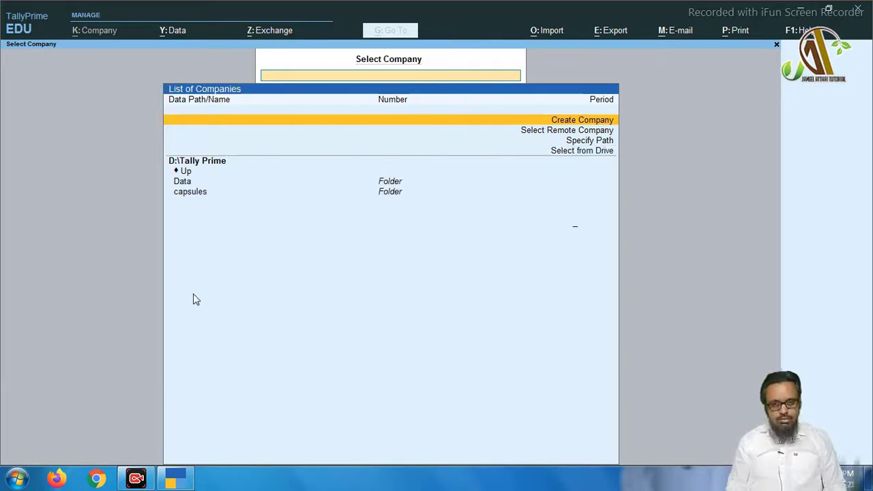
Start a new company named 'Jameel attari Traders' with address Loharpura, Nagaur
key("Return")
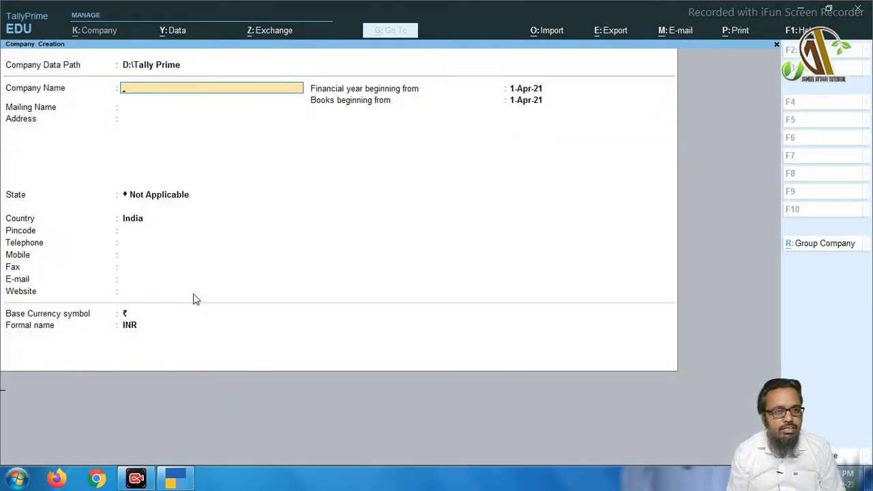
type("Jameel at")
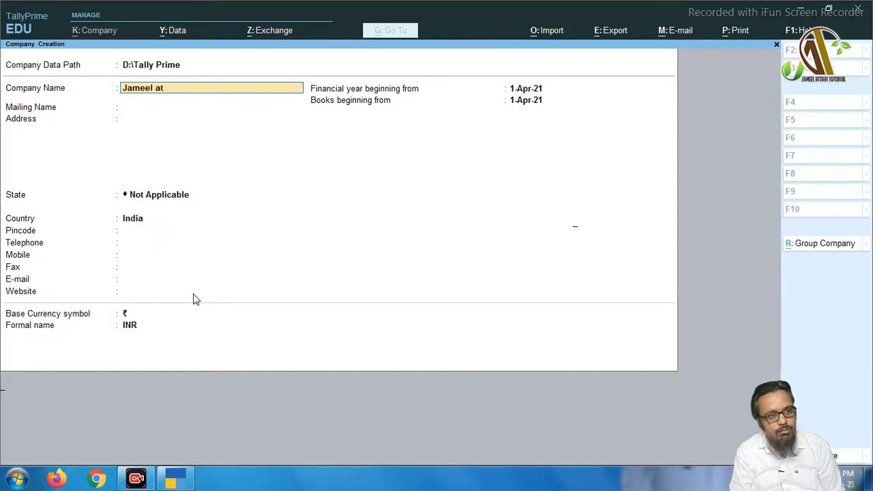
type("tar")
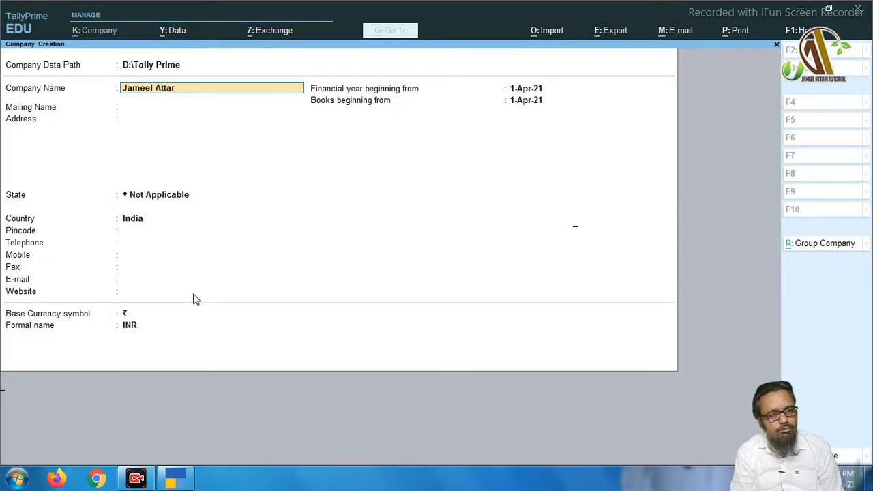
type("i Traders")
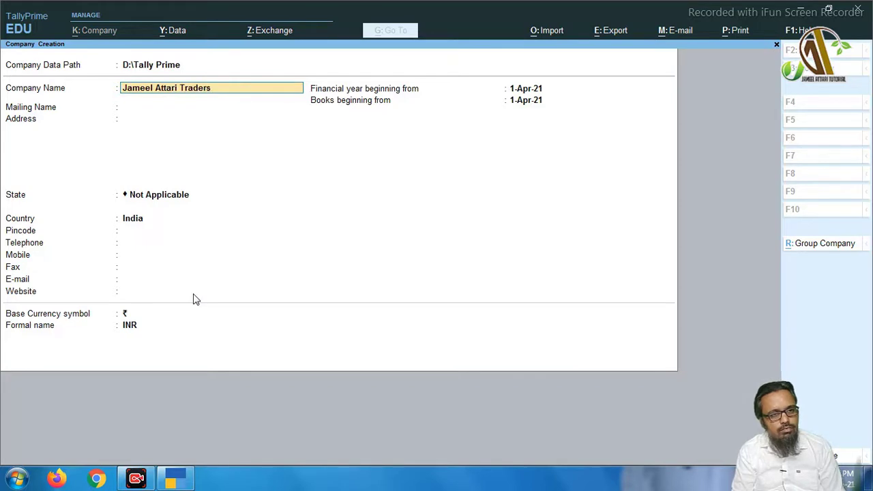
key("Return")
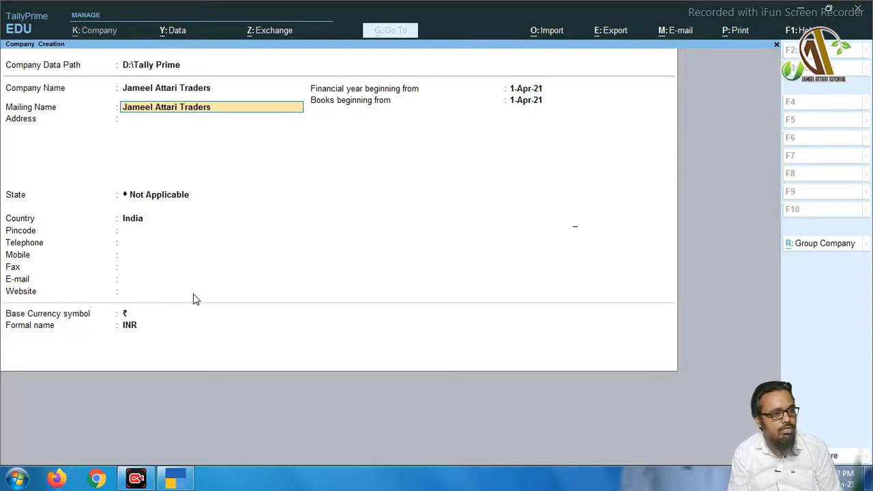
key("Return")
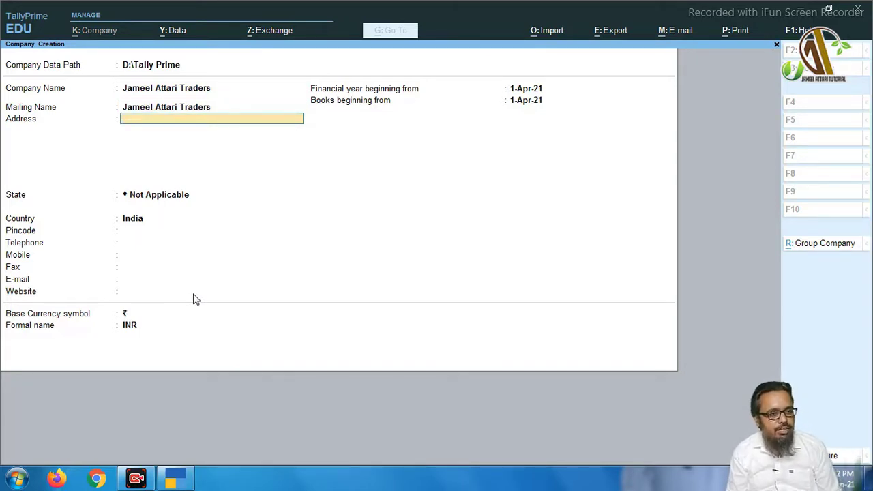
type("Loharpura")
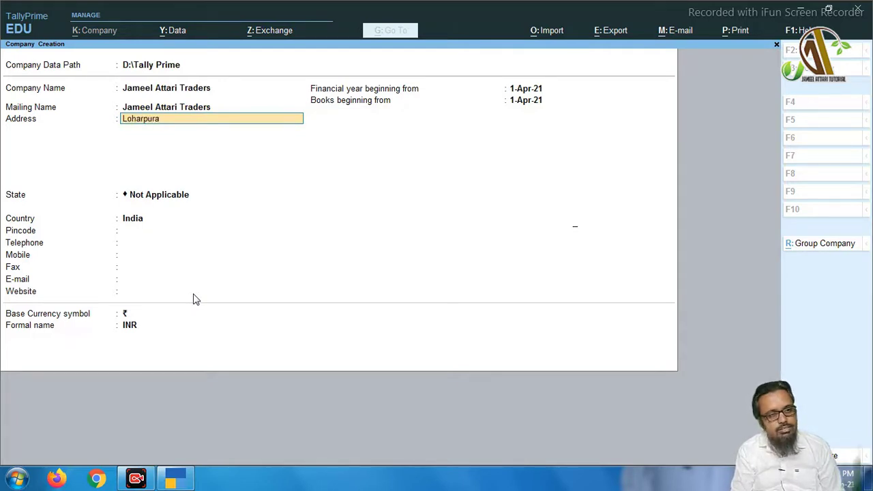
type(", Nagaur")
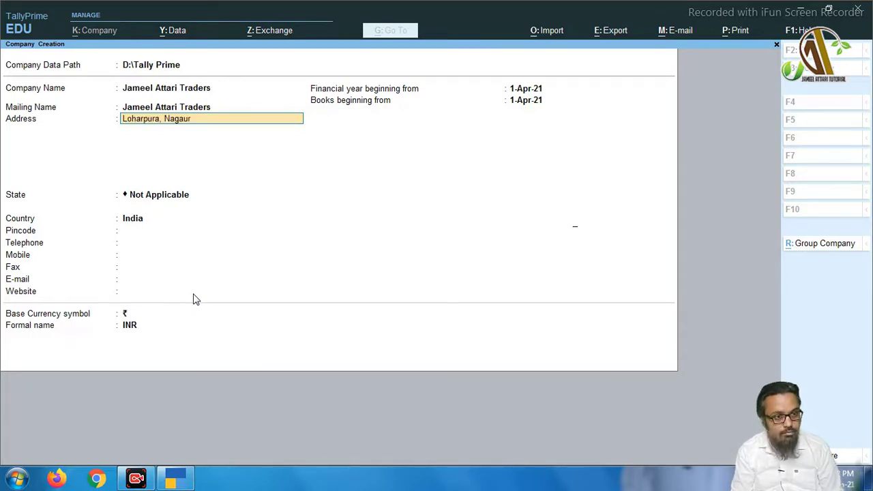
key("Return")
key("Return")
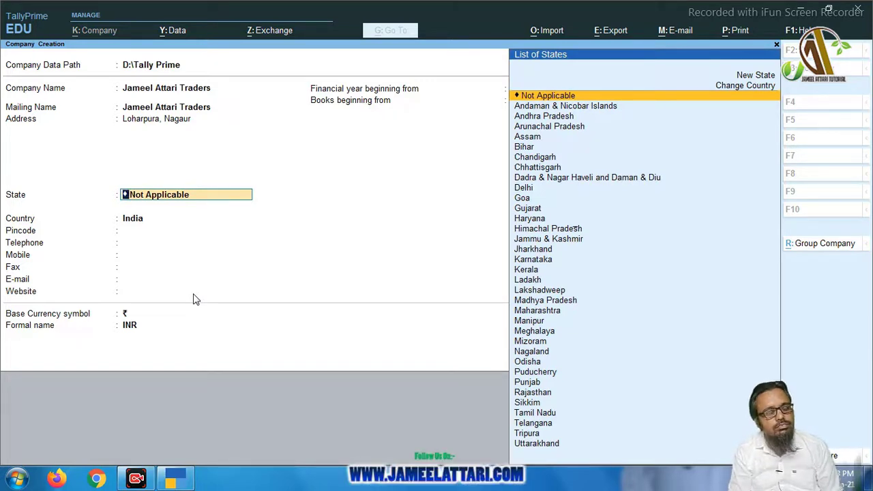
Set the state to Rajasthan and keep India as the country
type("Raj")
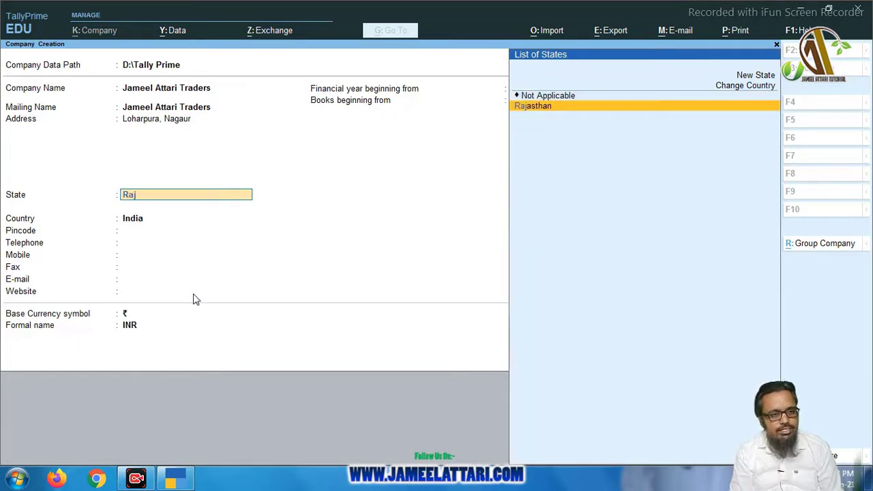
key("Return")
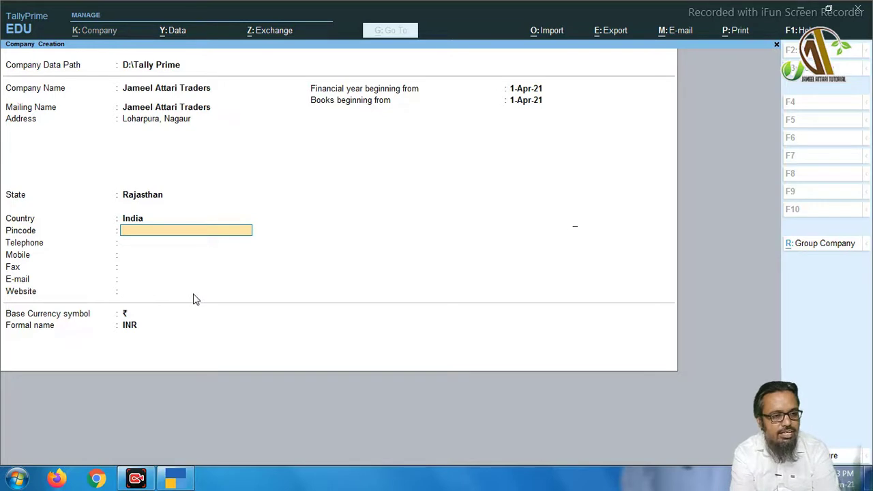
key("BackSpace")
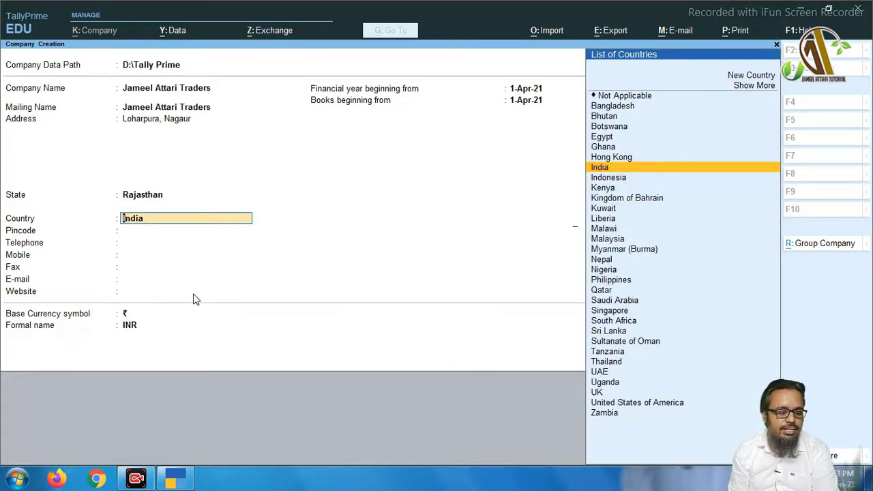
key("Return")
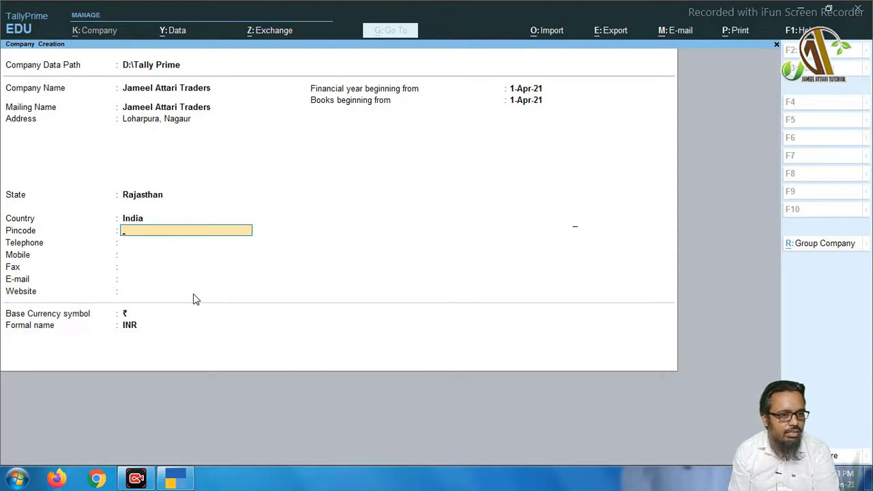
Enter pincode 341001 and leave the telephone field empty
type("340")
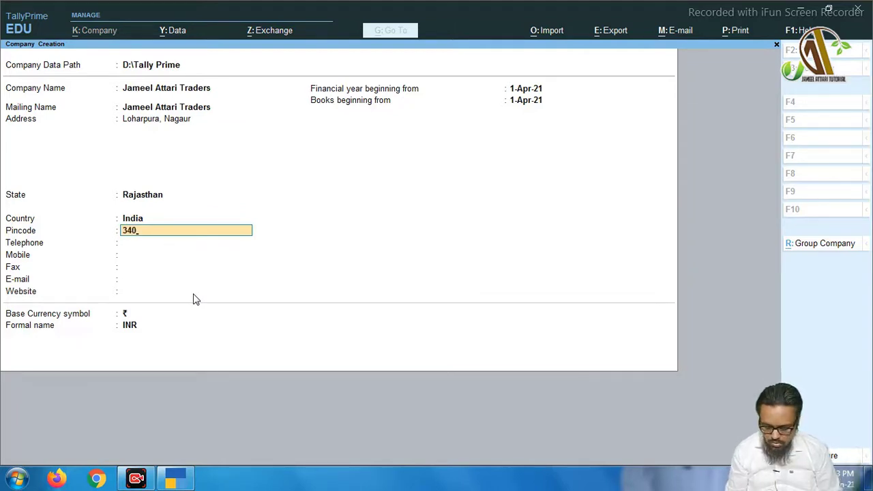
key("BackSpace")
type("1001")
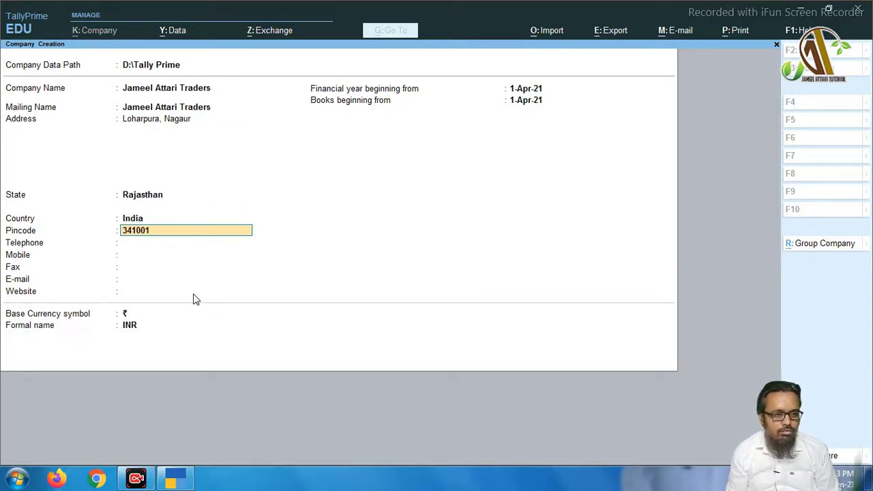
key("Return")
key("Return")
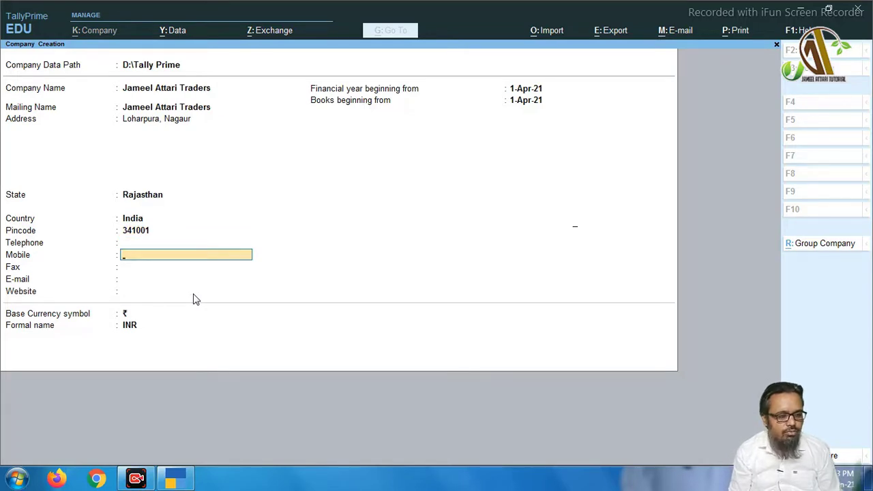
key("Return")
key("Return")
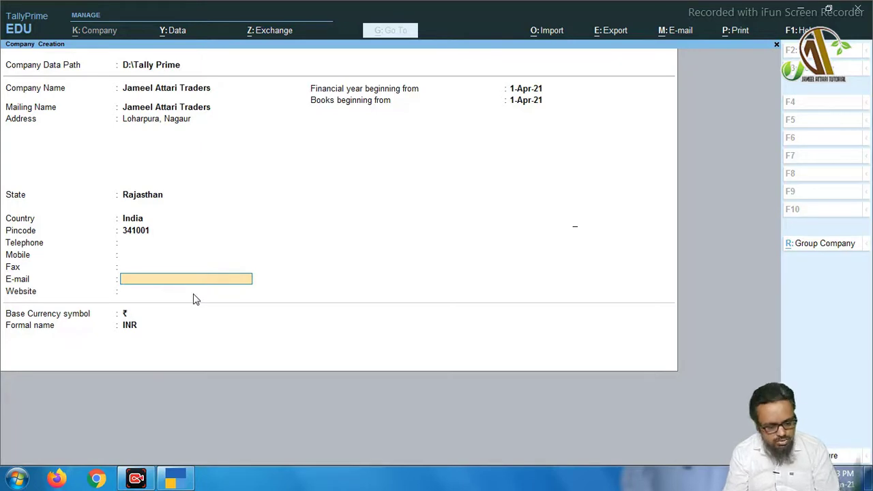
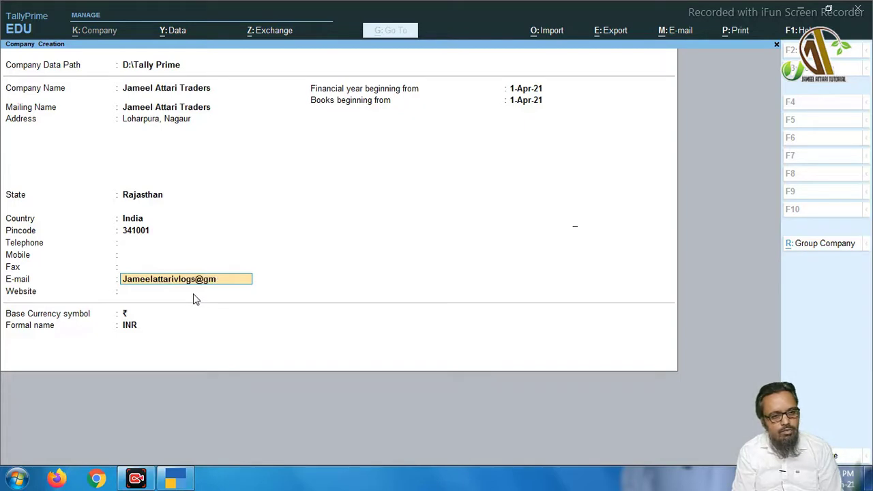
key("Return")
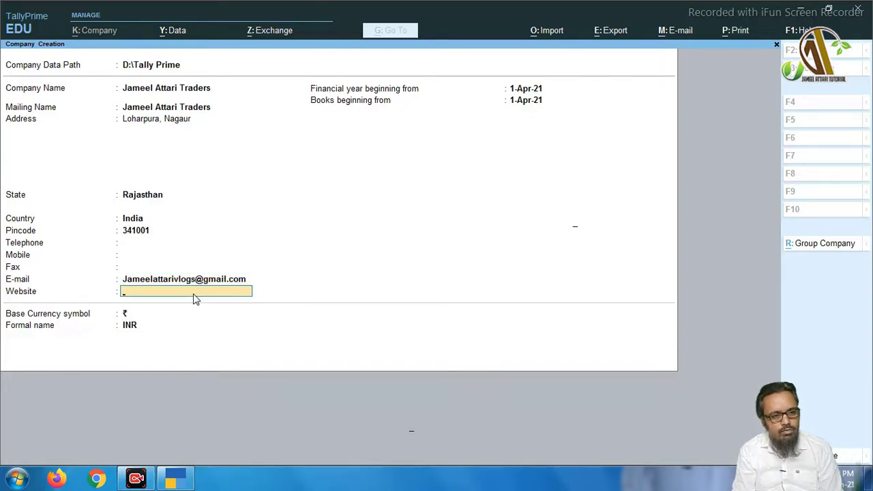
type("www.jameel")
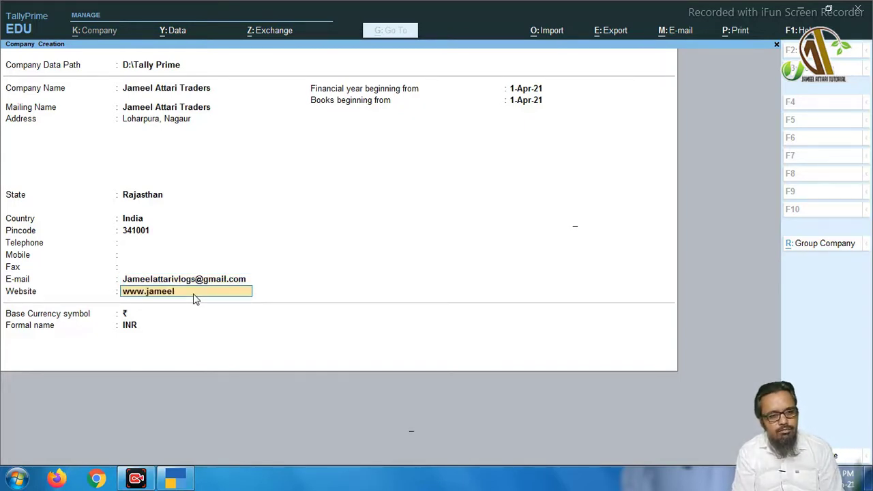
type("attari.")
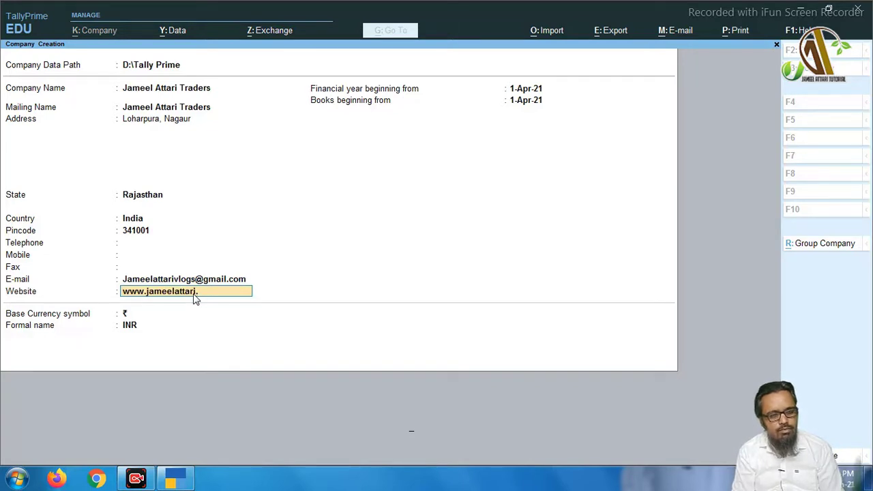
type("com")
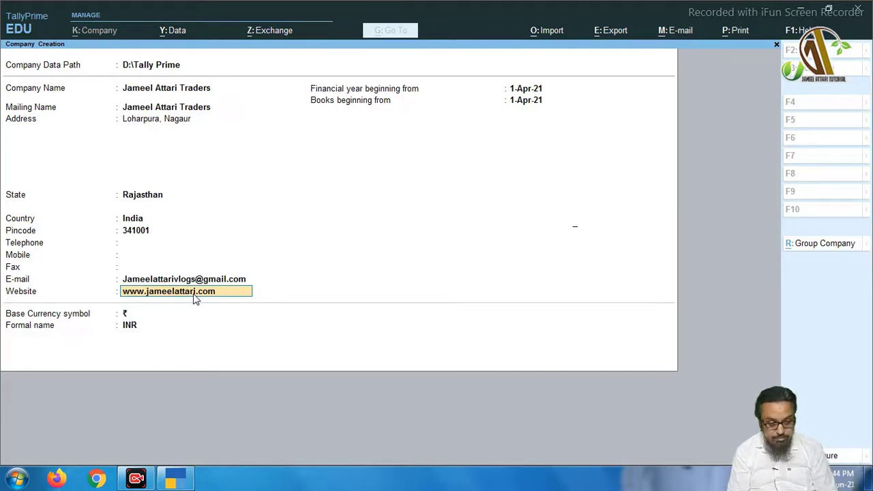
key("Return")
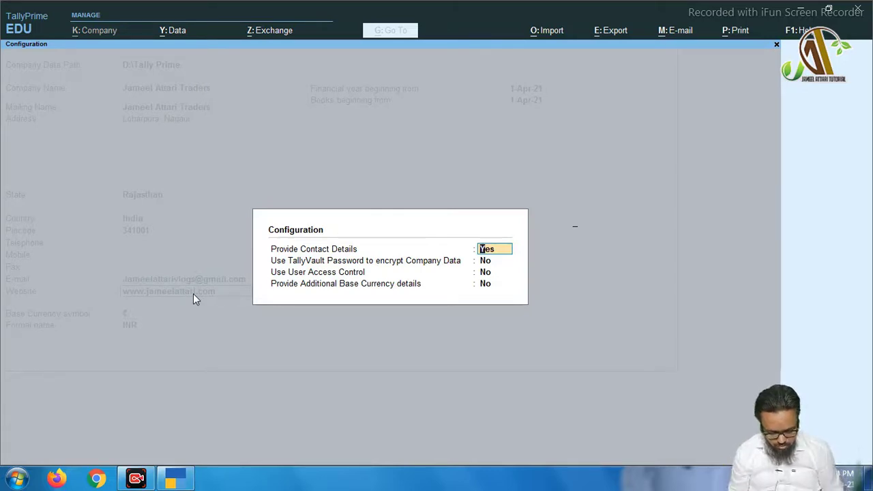
Answer yes to the Configuration questions and return to the Company Creation form
key("Return")
type("y")
key("Return")
type("y")
key("Return")
type("y")
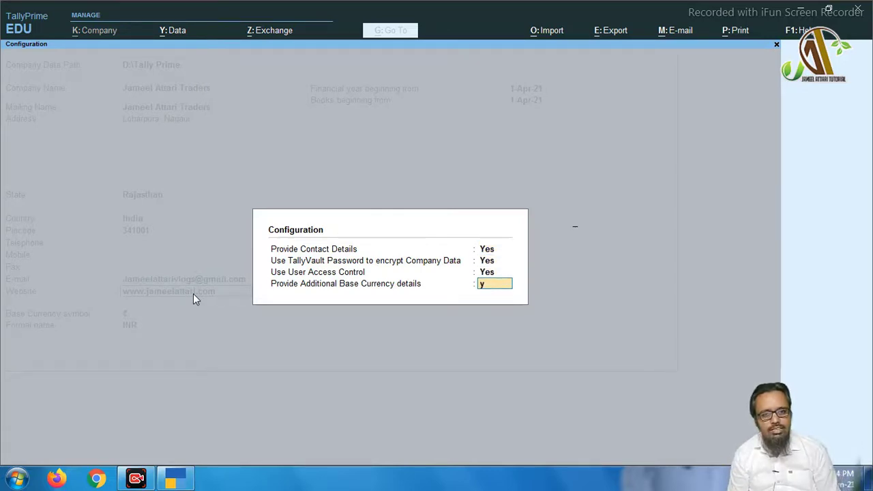
key("Return")
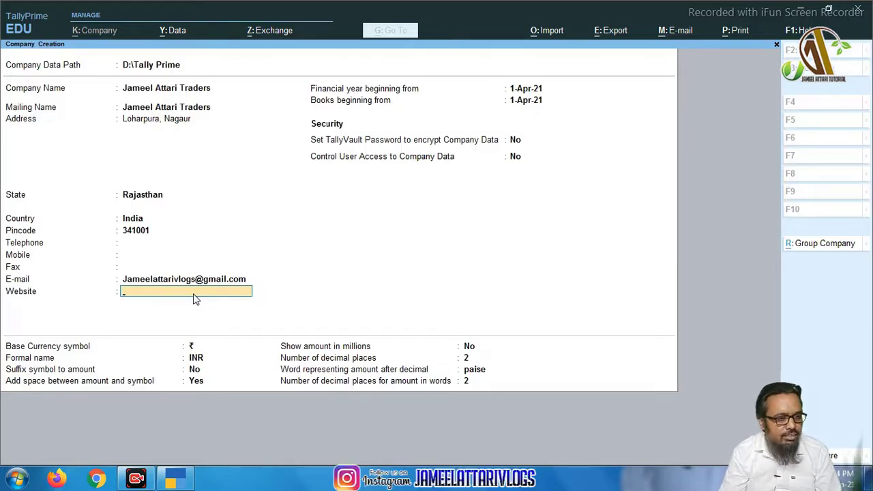
type("www/")
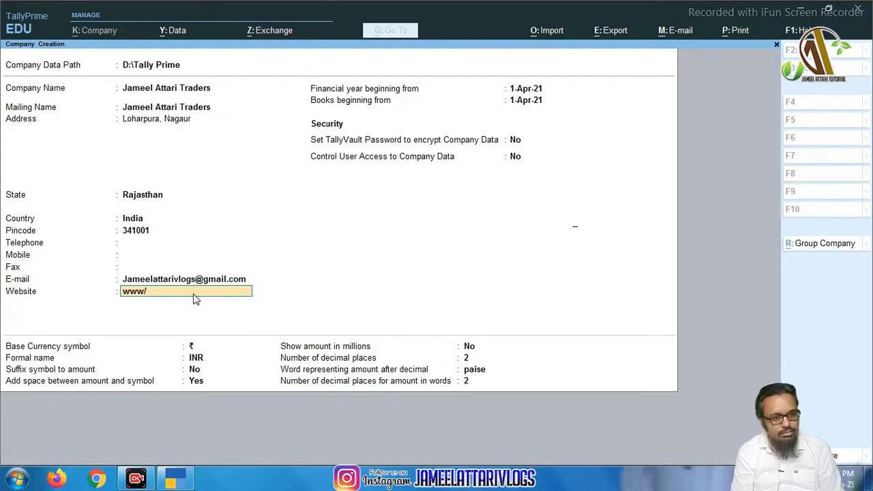
key("BackSpace")
type(".ja")
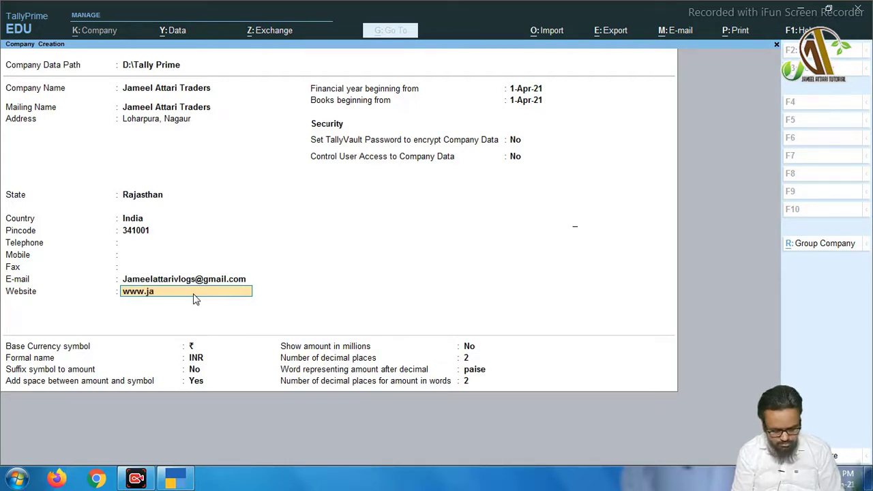
type("meelattari.com")
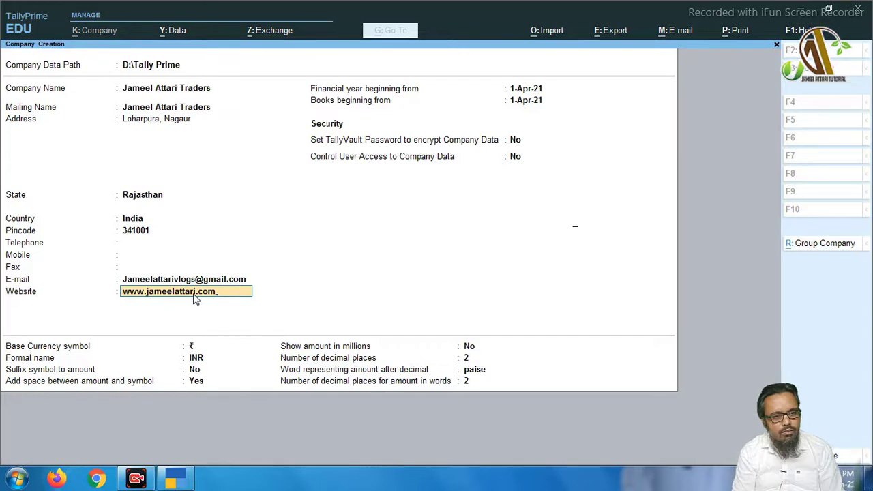
key("Return")
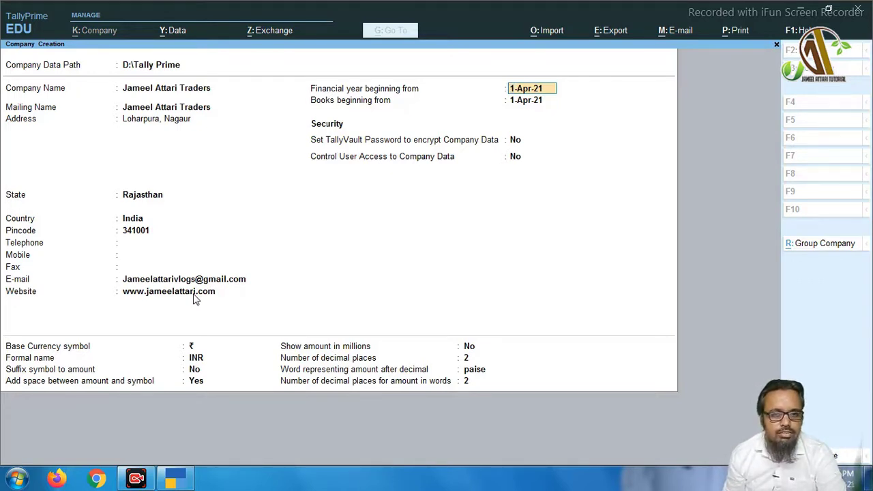
key("Return")
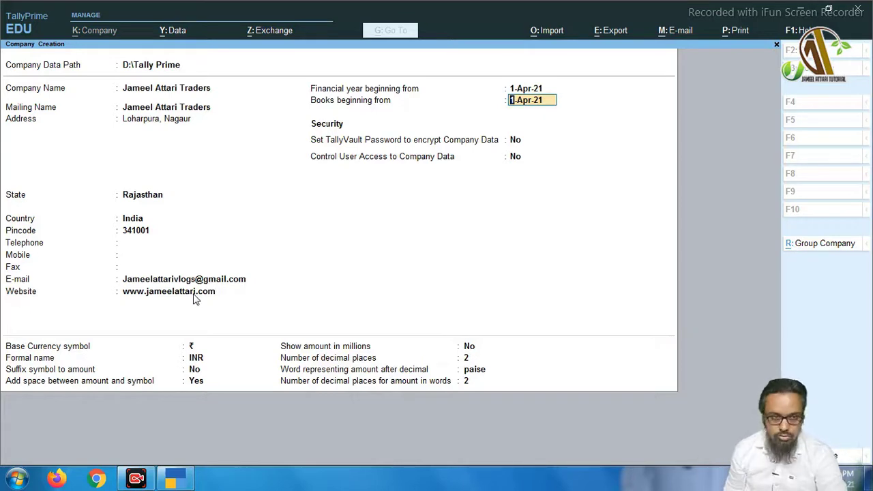
key("Return")
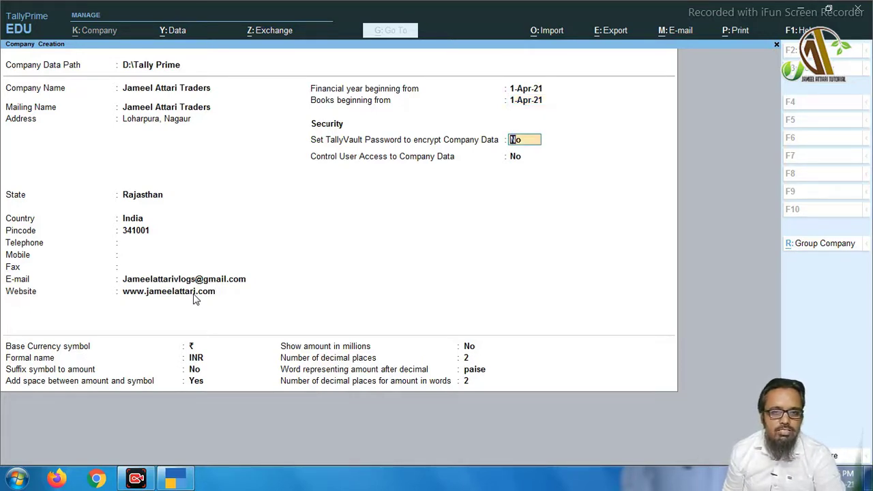
key("Return")
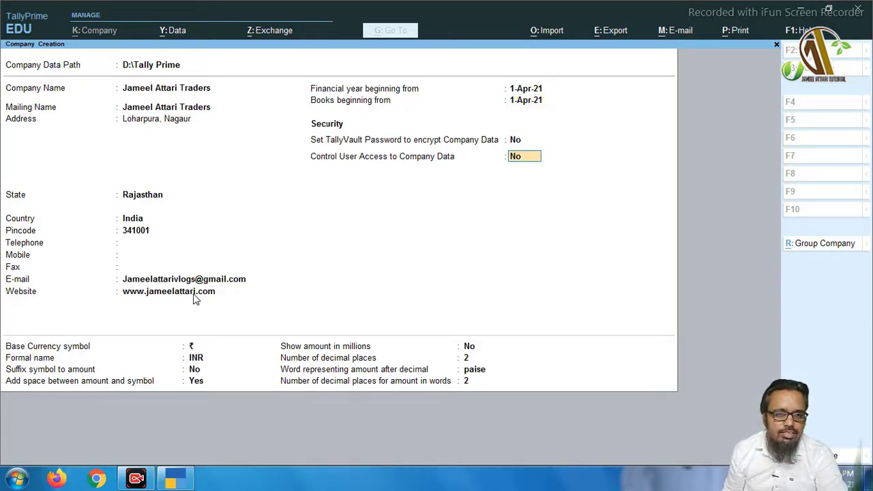
key("Return")
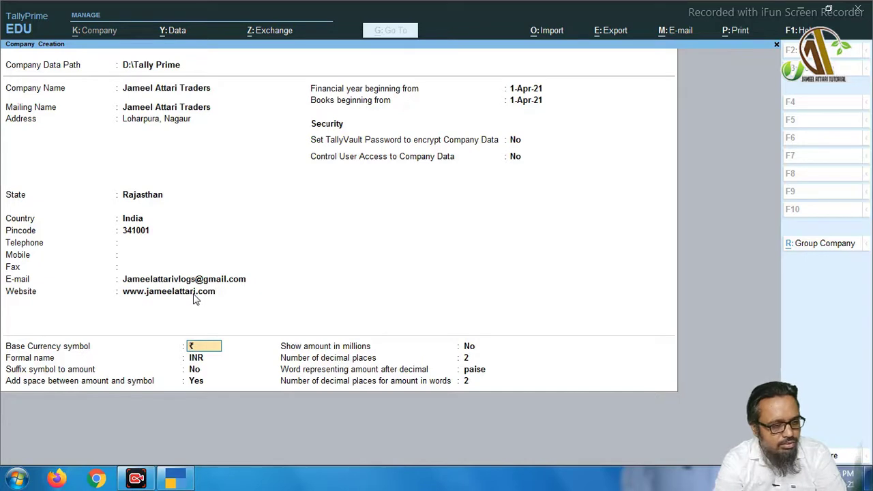
Keep the ₹ symbol, INR formal name, no suffix, and a space between amount and symbol
key("Return")
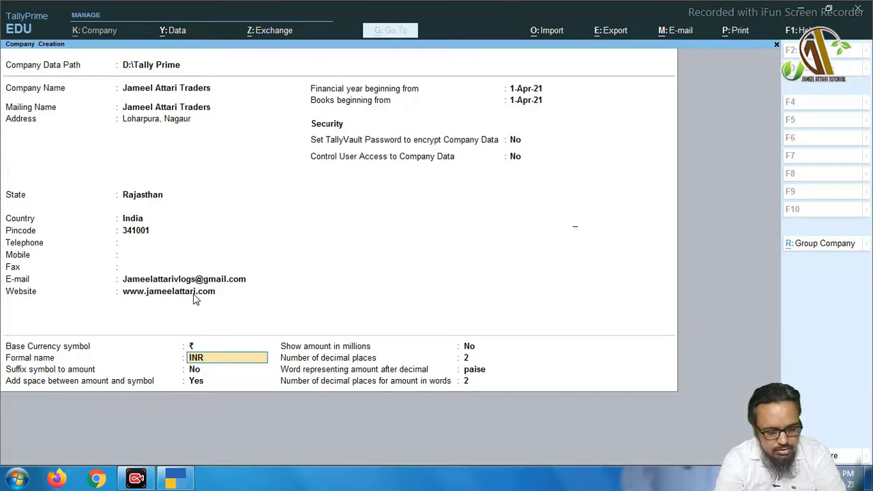
key("Return")
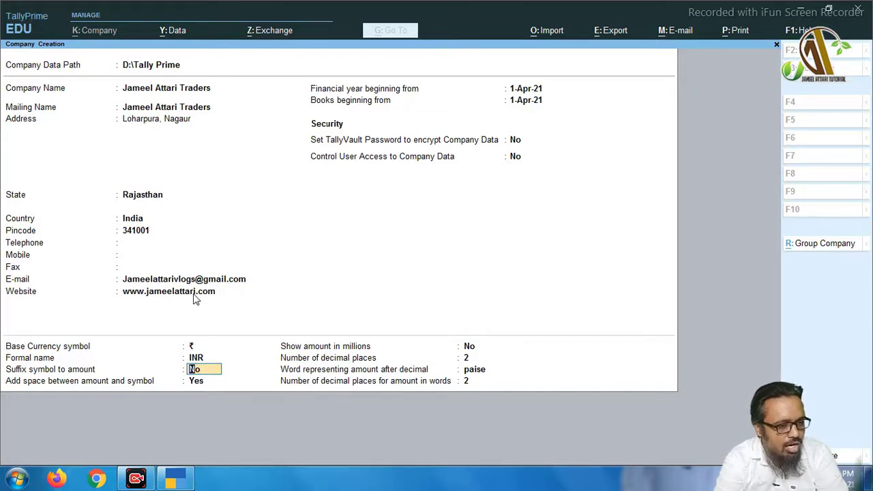
key("Return")
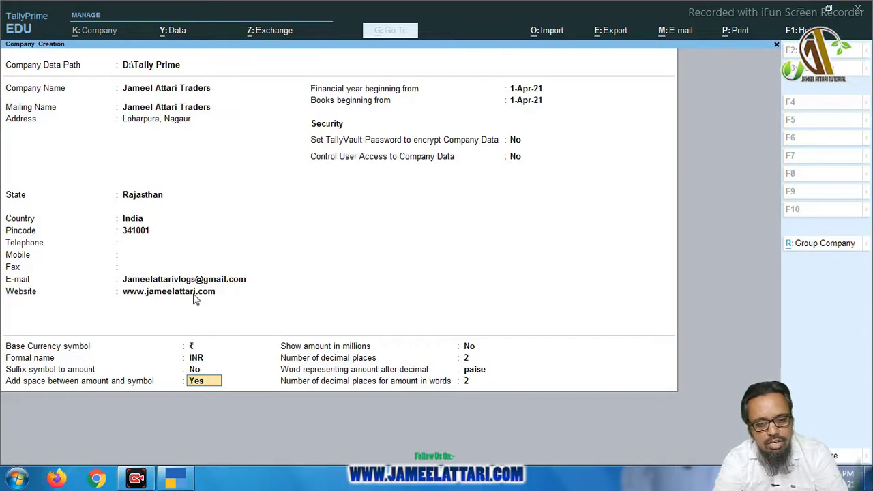
key("Return")
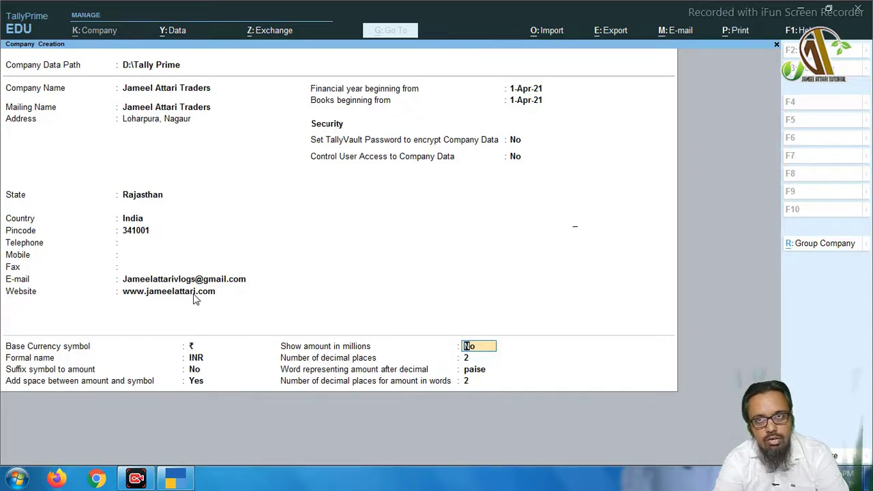
Keep Show amount in millions as No and 2 decimal places
key("Return")
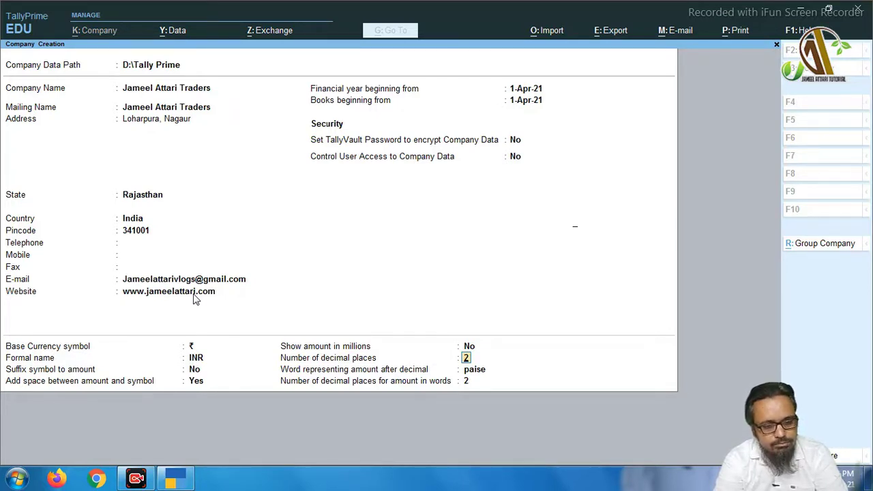
key("Return")
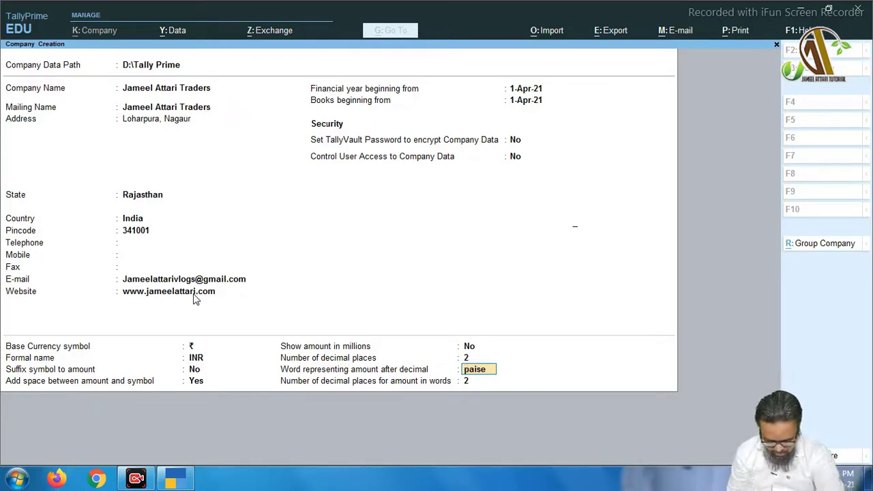
key("F12")
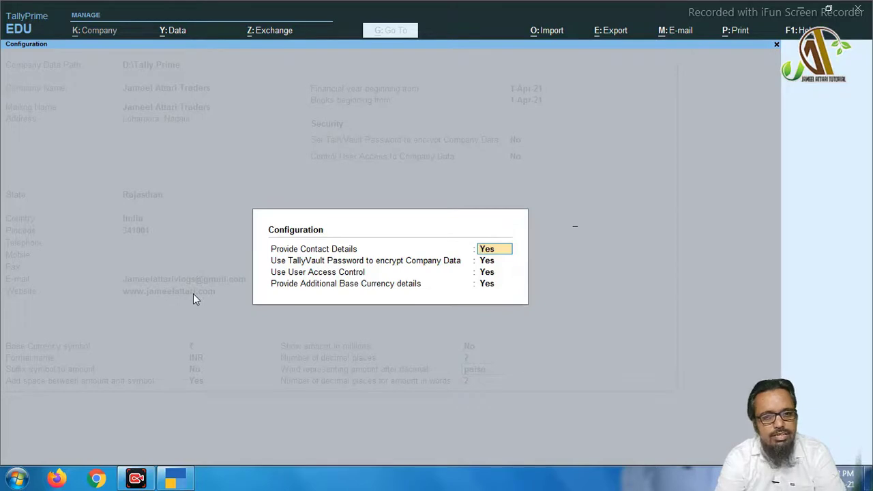
key("Return")
key("Return")
key("Return")
key("Return")
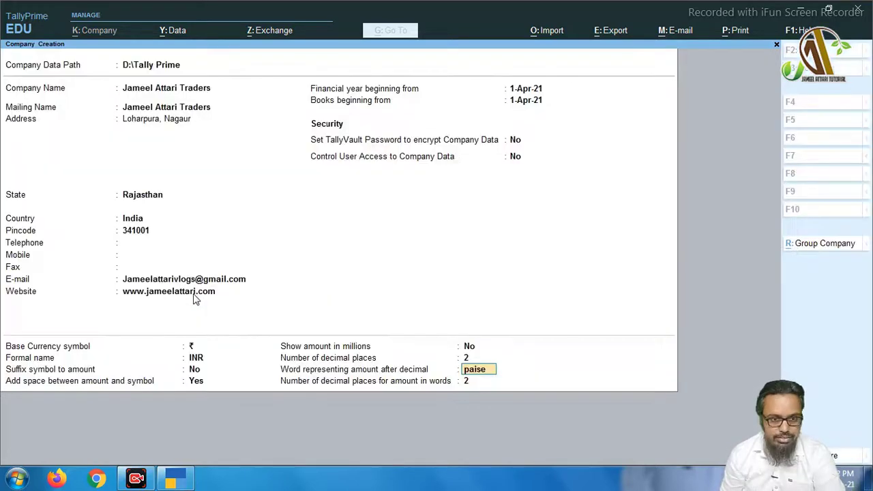
key("Return")
key("Return")
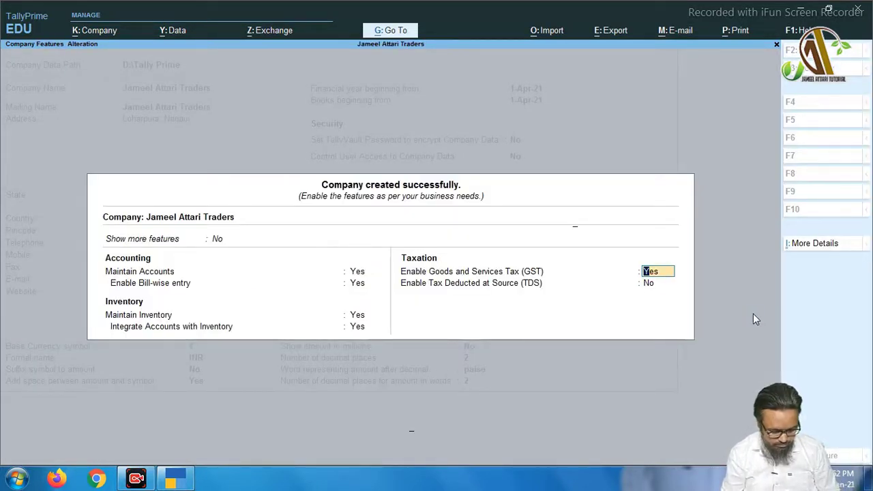
Set Enable GST to No and accept the new company's features
type("n")
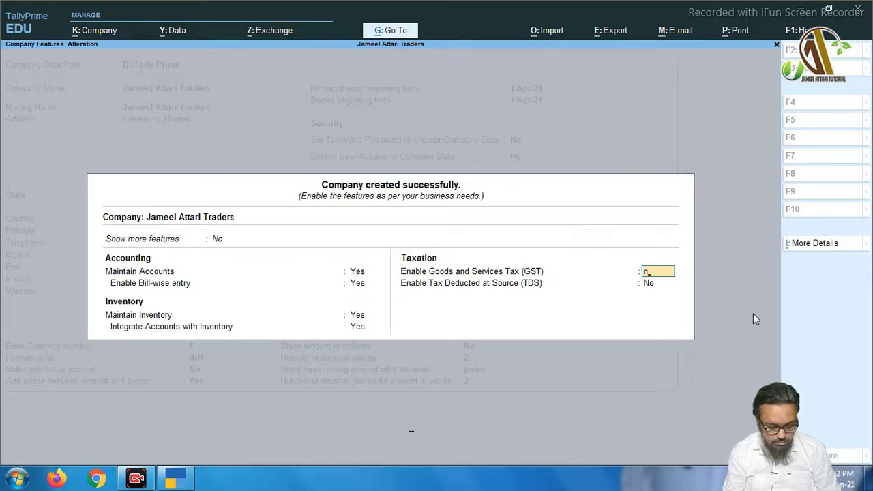
key("Return")
key("Return")
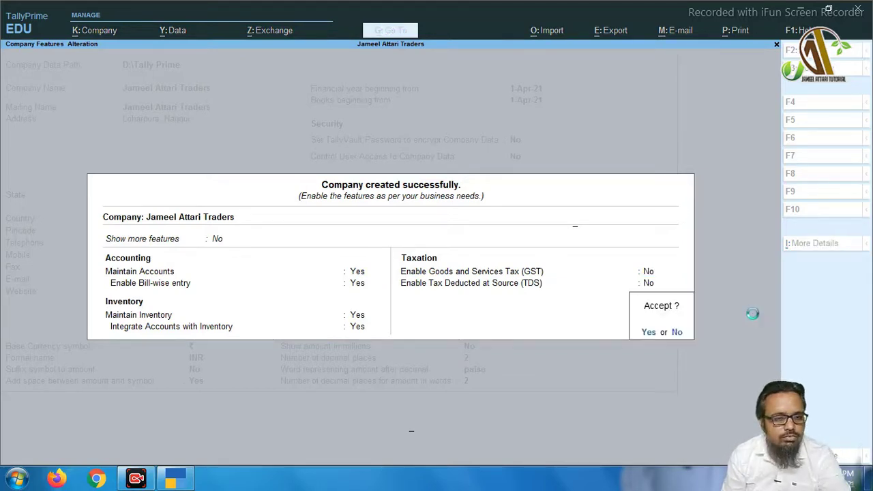
key("Return")
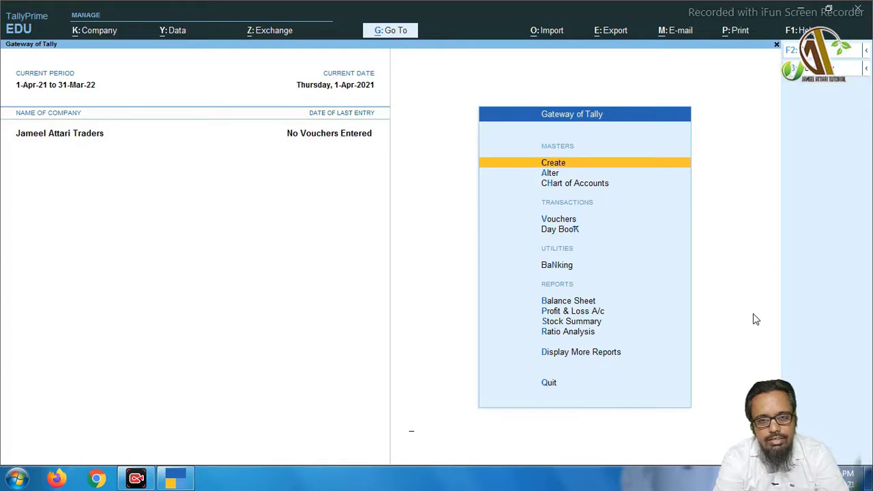
Open Company Alteration for the Traders company from the Alt+K Company menu
key("Down")
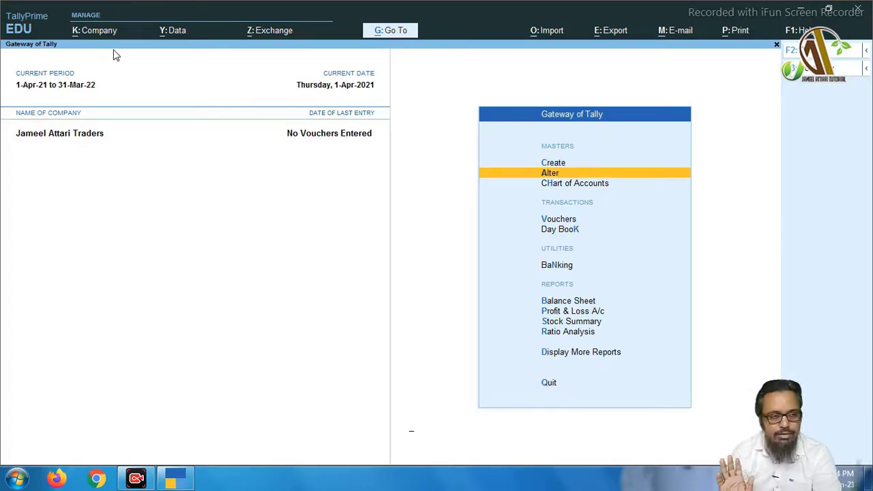
left_click(96, 32)
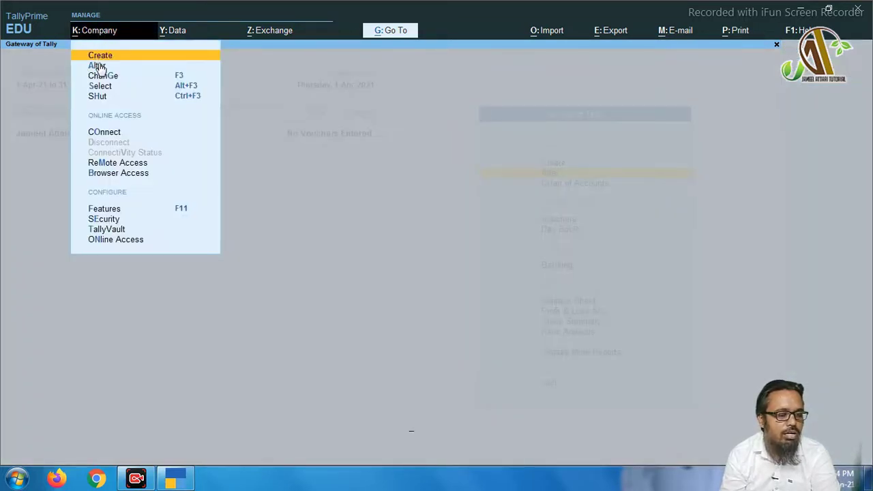
left_click(230, 126)
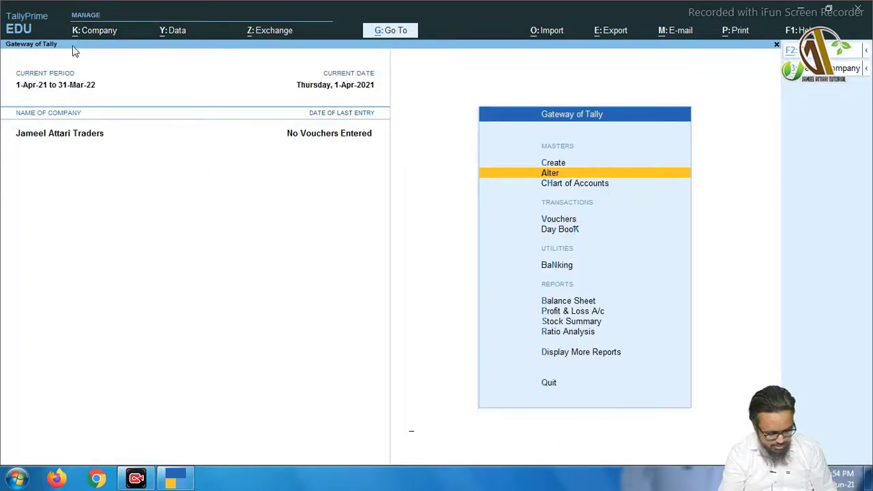
key("alt+k")
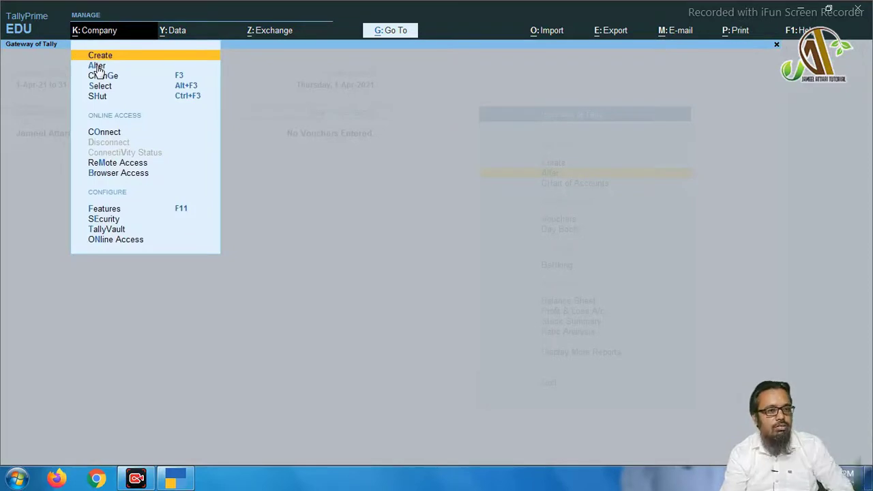
left_click(96, 66)
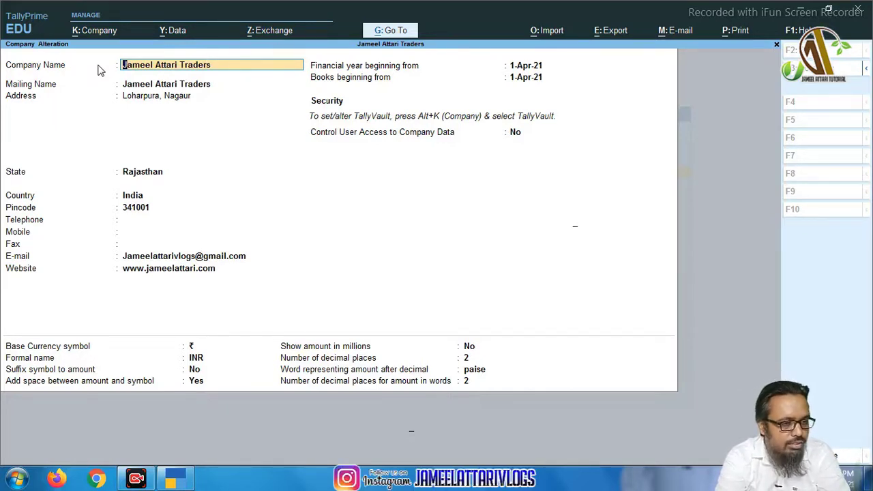
Accept every Company Alteration field unchanged to save it, then minimise TallyPrime to the desktop
key("Return")
key("Return")
key("Return")
key("Return")
key("Return")
key("Return")
key("Return")
key("Return")
key("Return")
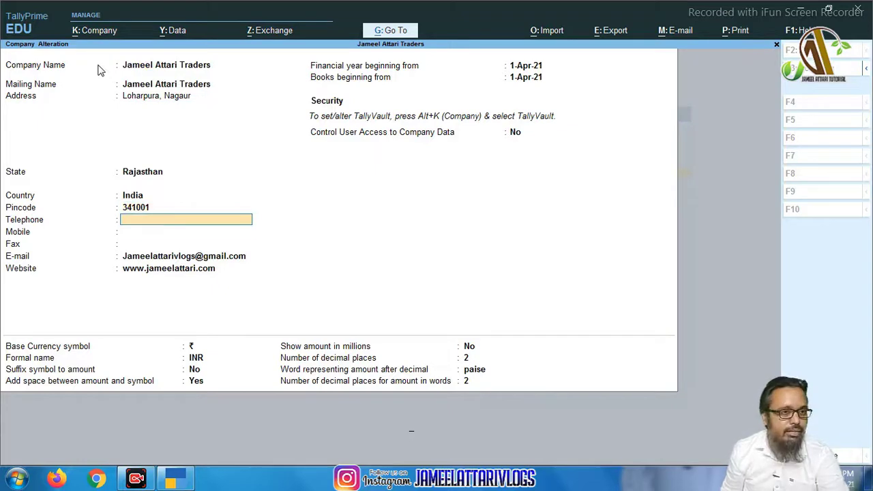
key("Return")
key("Return")
key("Return")
key("Return")
key("Return")
key("Return")
key("Return")
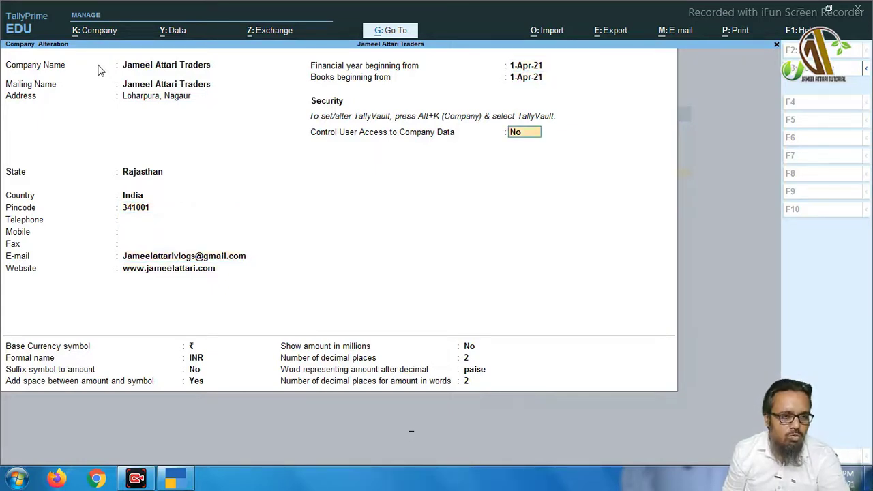
key("Return")
key("Return")
key("Return")
key("Return")
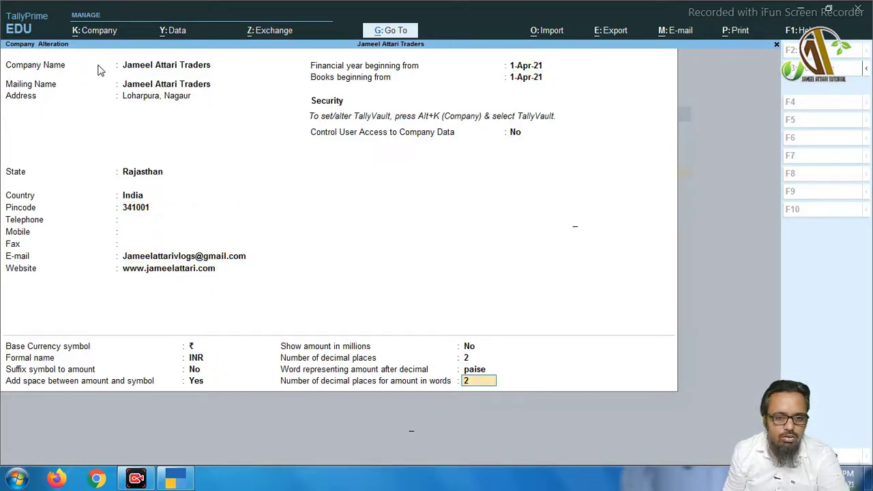
key("Return")
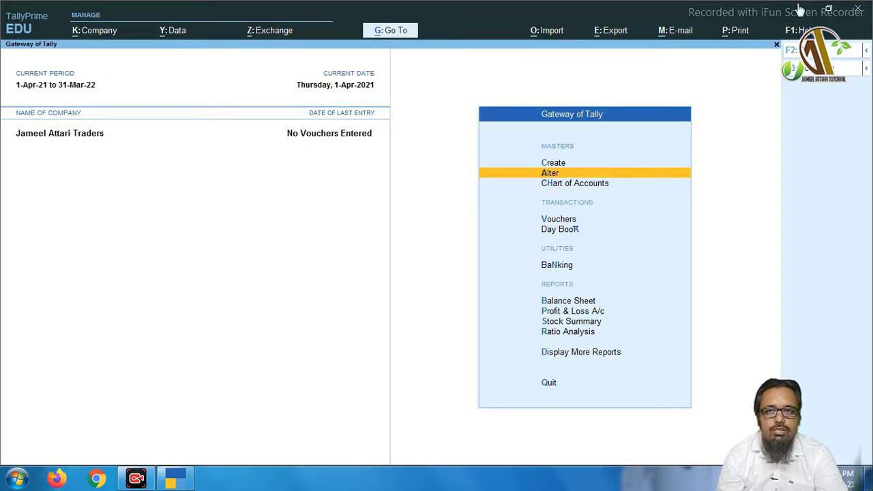
left_click(801, 12)
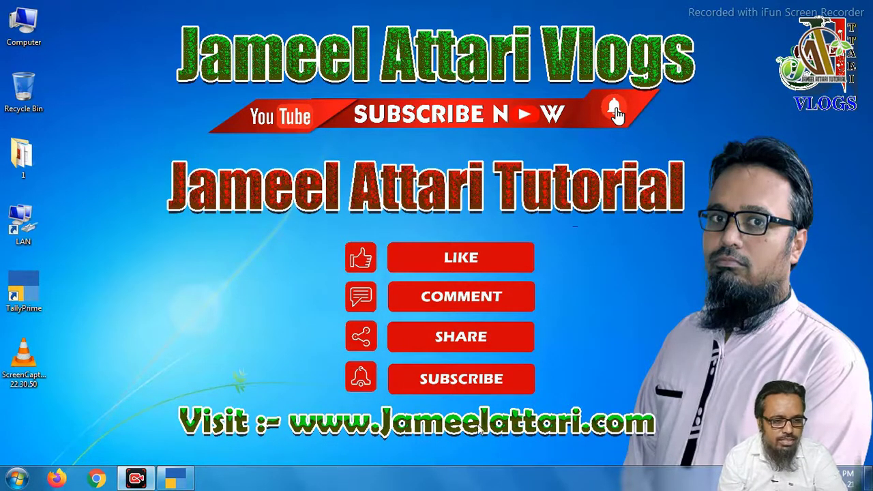
Load the tutorial blog in Firefox, browse its Tally Prime > Company menu, and dismiss the notification prompt
left_click(56, 480)
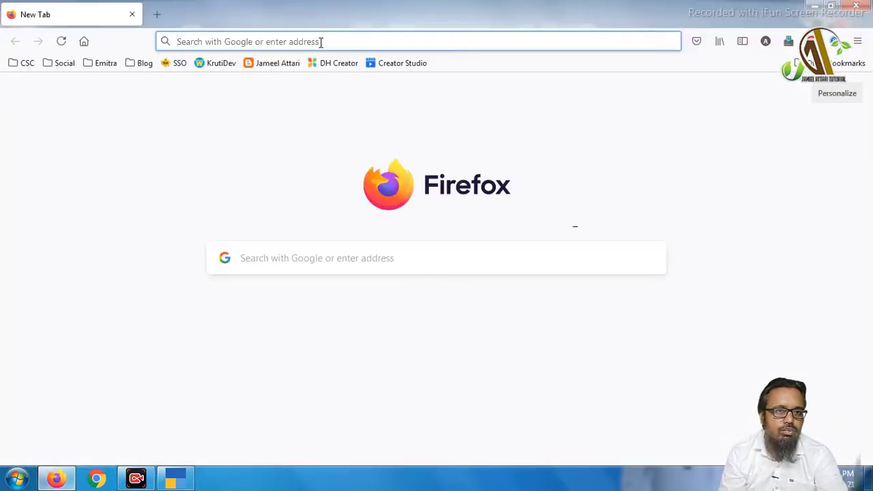
type("jam")
key("Return")
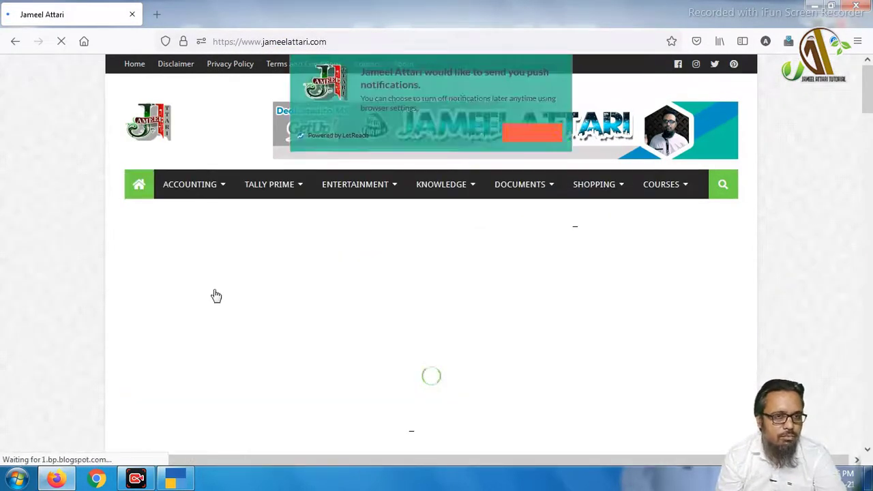
mouse_move(268, 185)
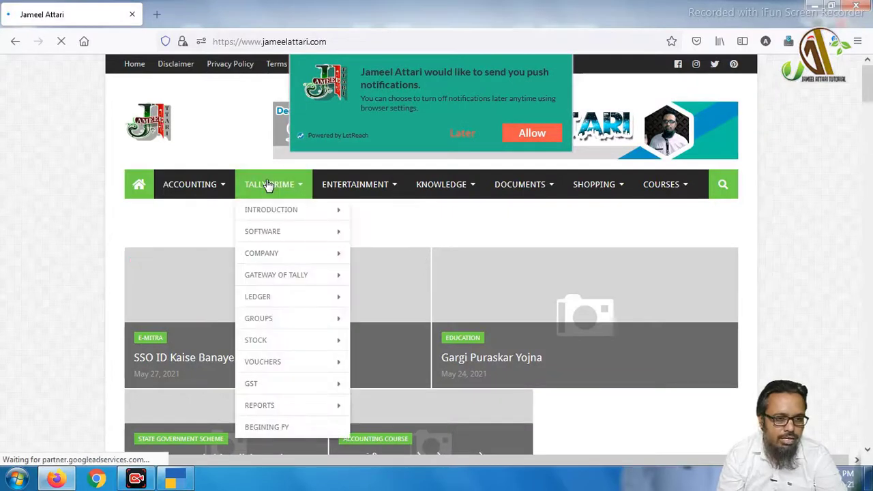
mouse_move(296, 262)
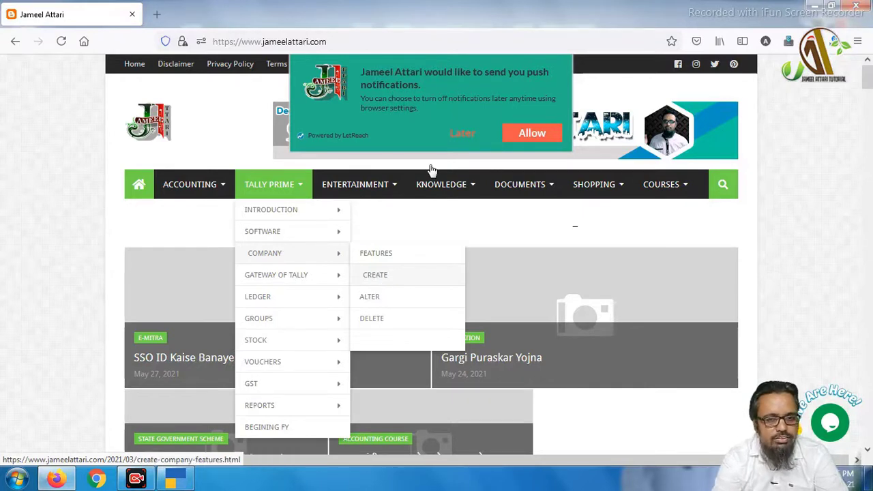
left_click(461, 135)
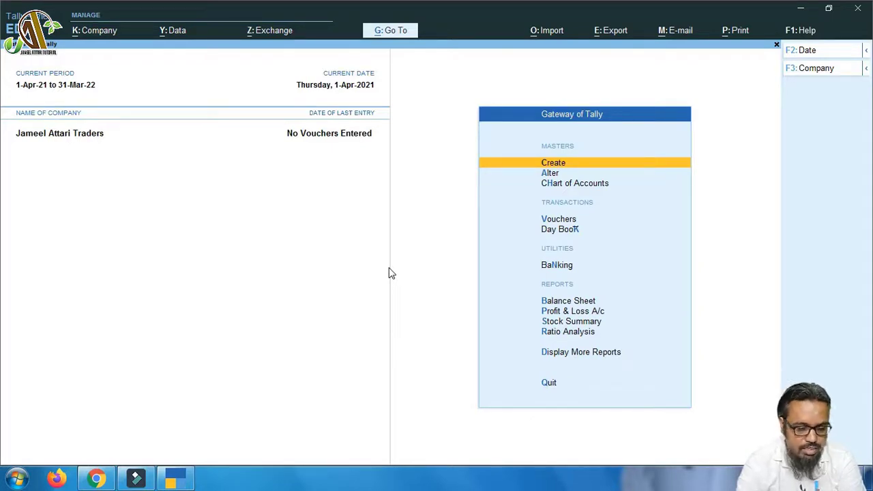
left_click(101, 135)
left_click(105, 135)
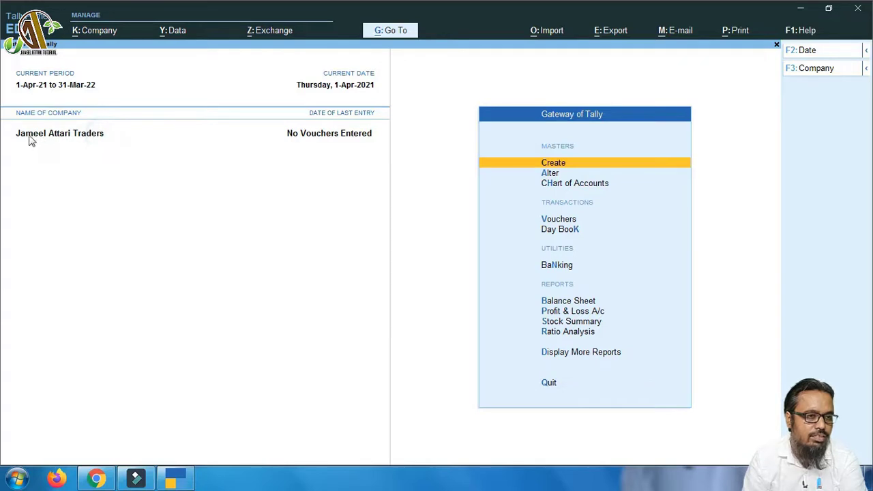
left_click(18, 134)
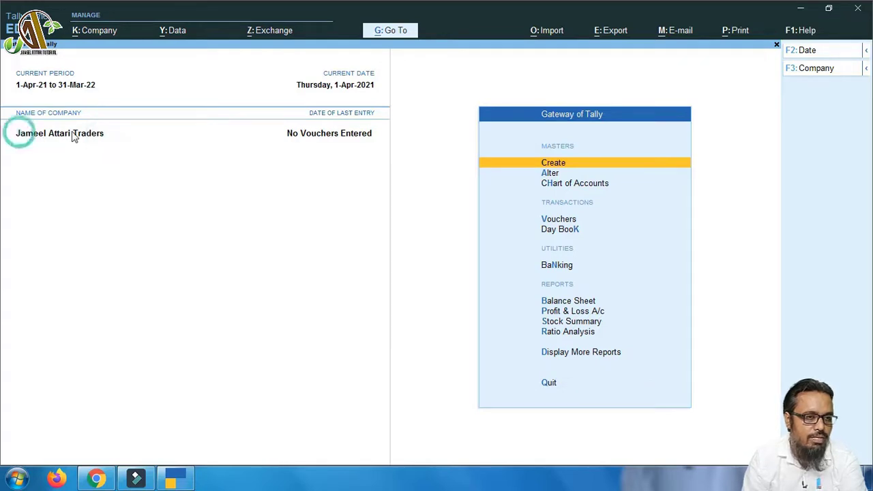
left_click(17, 136)
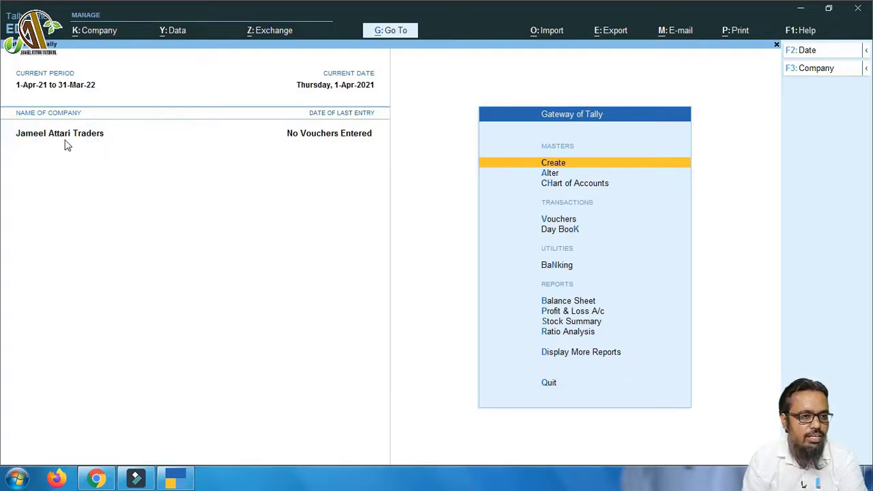
left_click(17, 135)
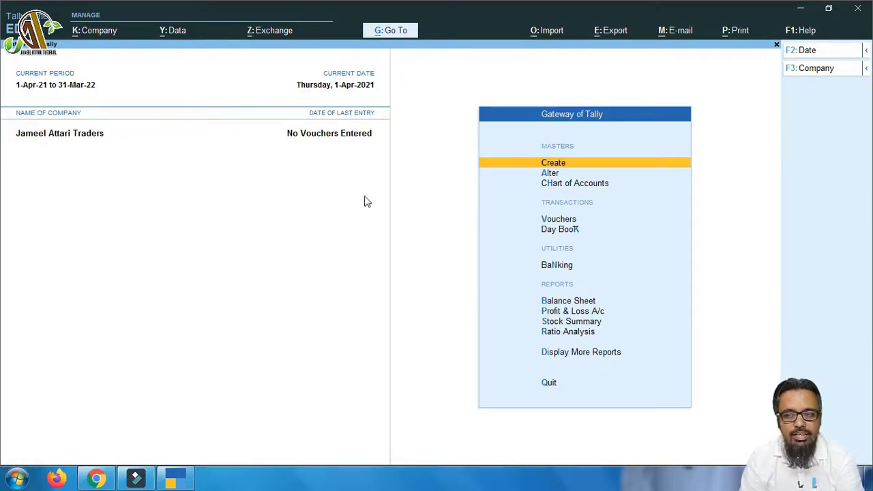
left_click(865, 68)
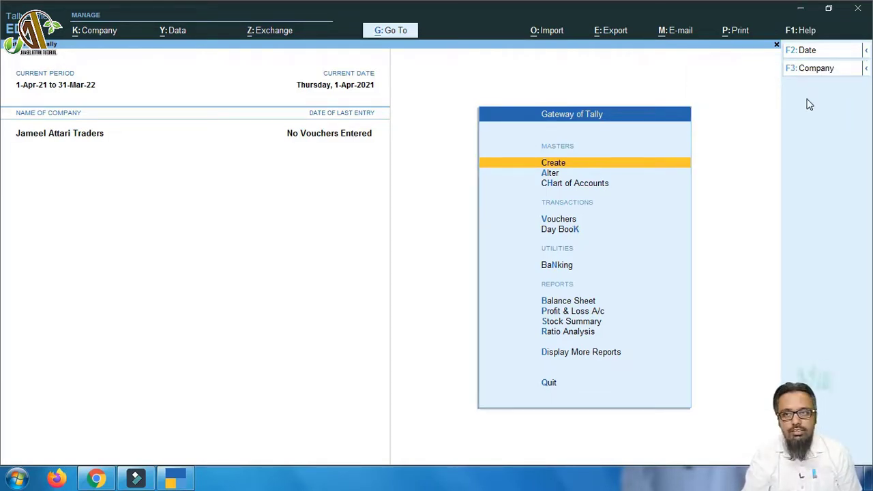
Keep the Traders company current from the F3 company list
key("F3")
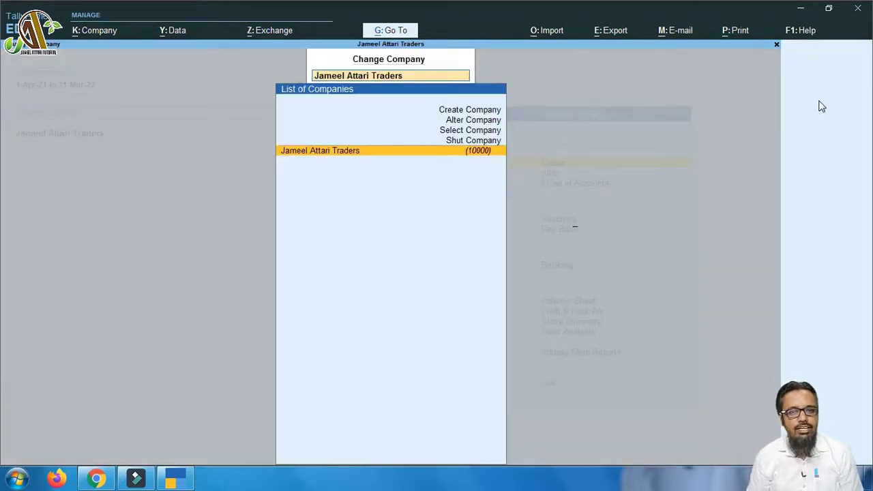
key("Up")
key("Up")
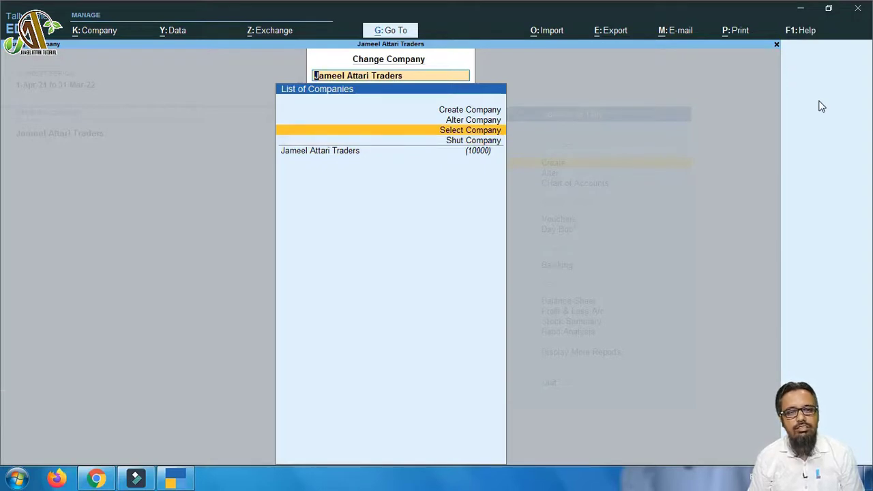
key("Down")
key("Down")
key("Return")
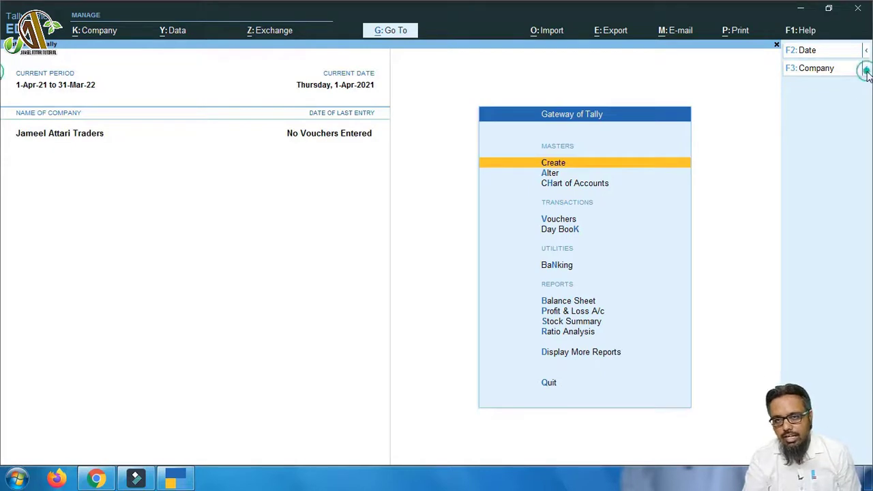
Check the extra company options and the Alt+F3 Select Company list, then bring up the Company menu
left_click(866, 69)
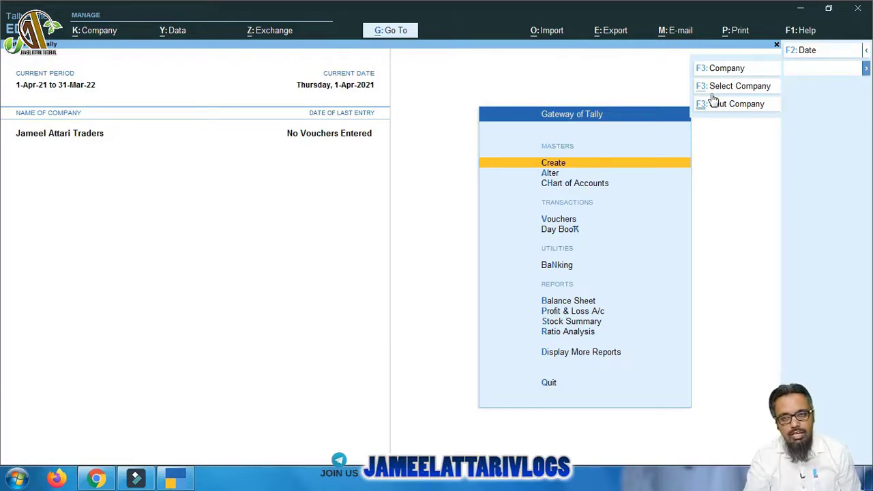
left_click(427, 212)
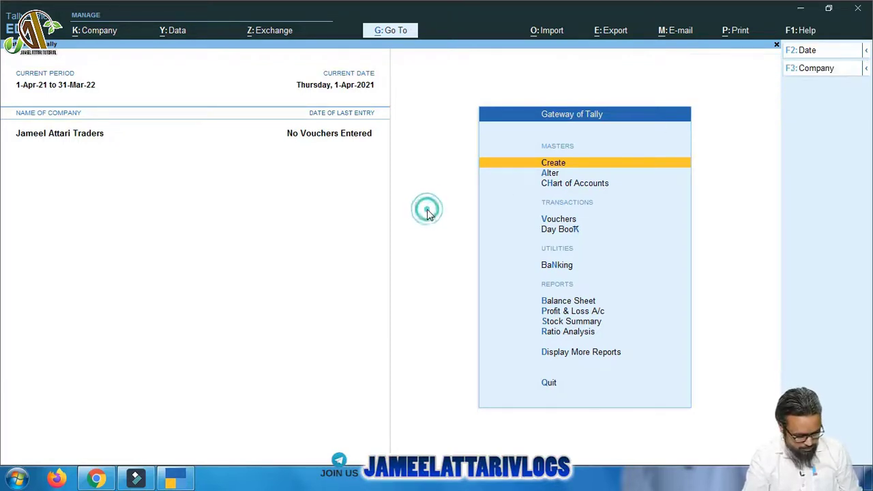
key("alt")
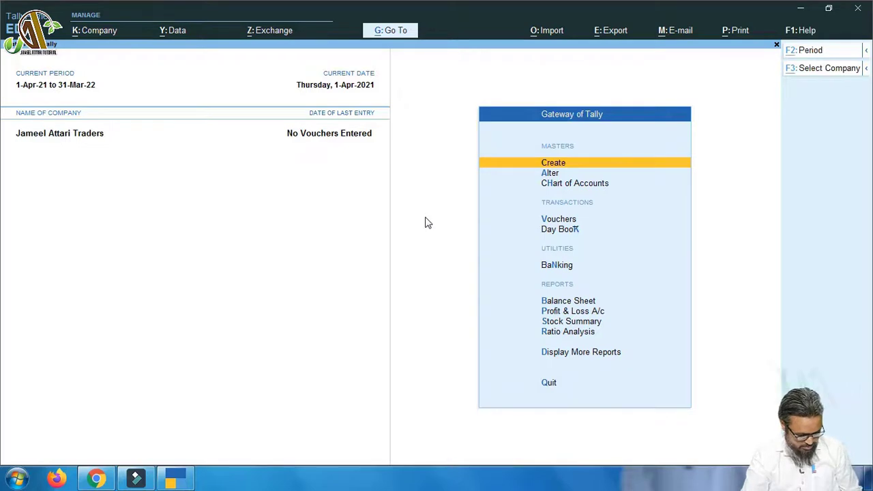
key("alt+F3")
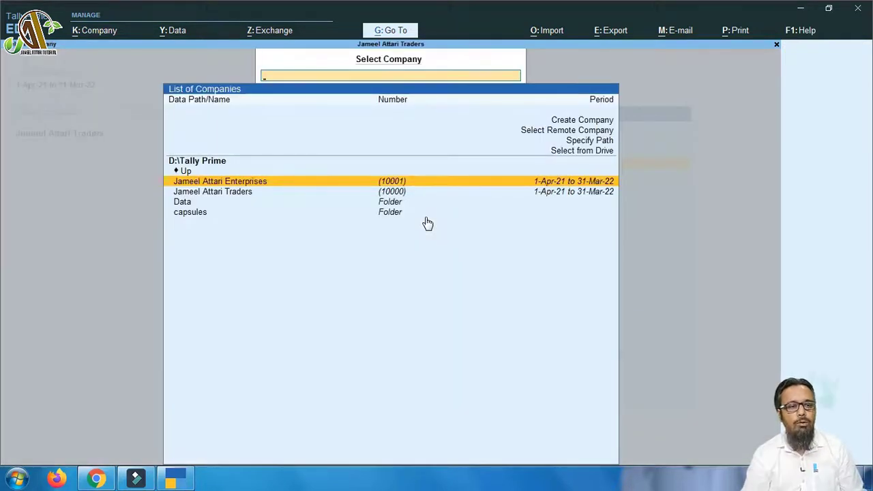
key("Escape")
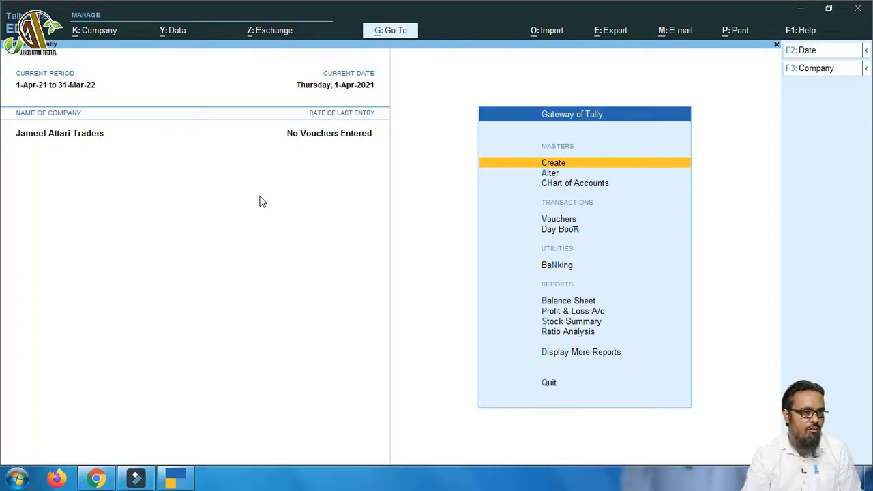
left_click(88, 31)
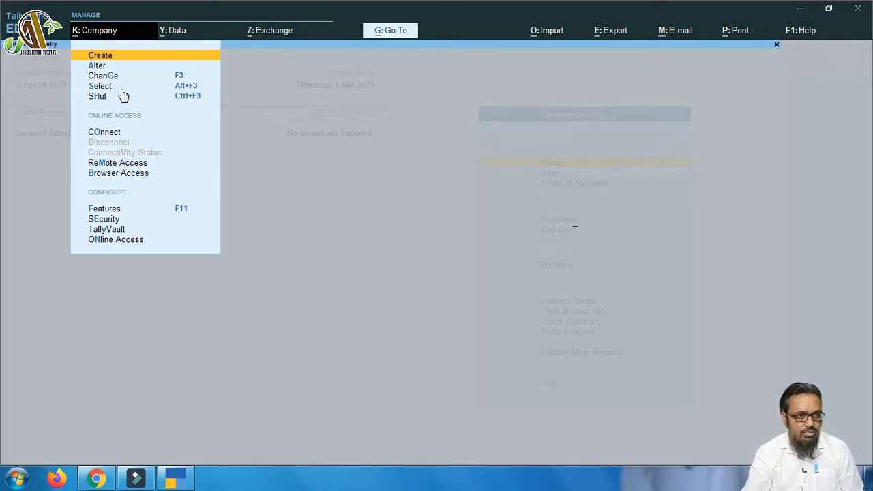
Browse the Company menu's company list and the F3 switch list without changing companies
key("Escape")
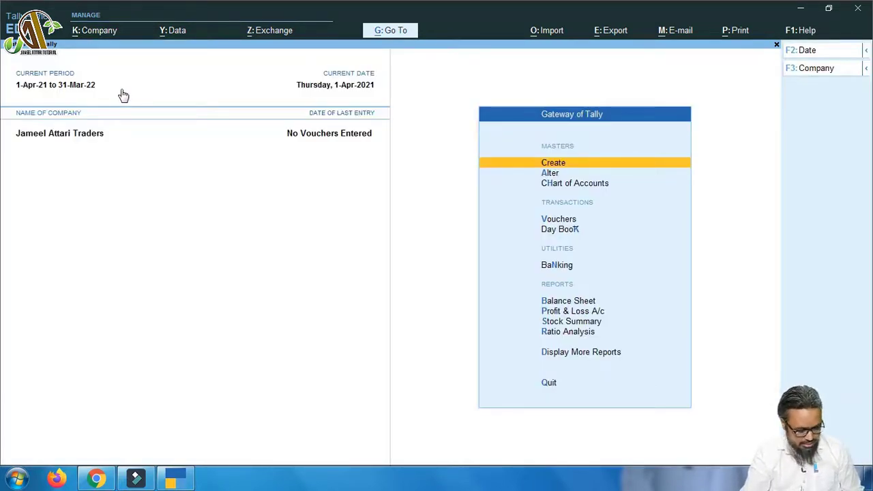
key("alt+k")
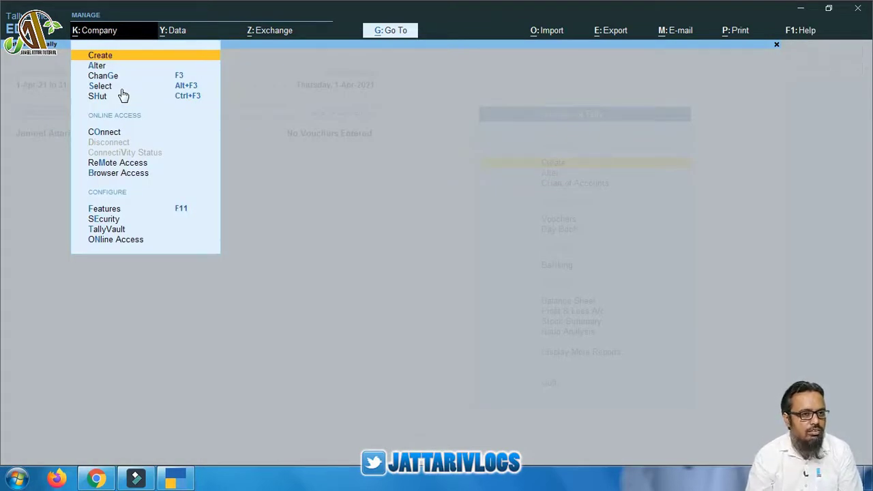
left_click(122, 88)
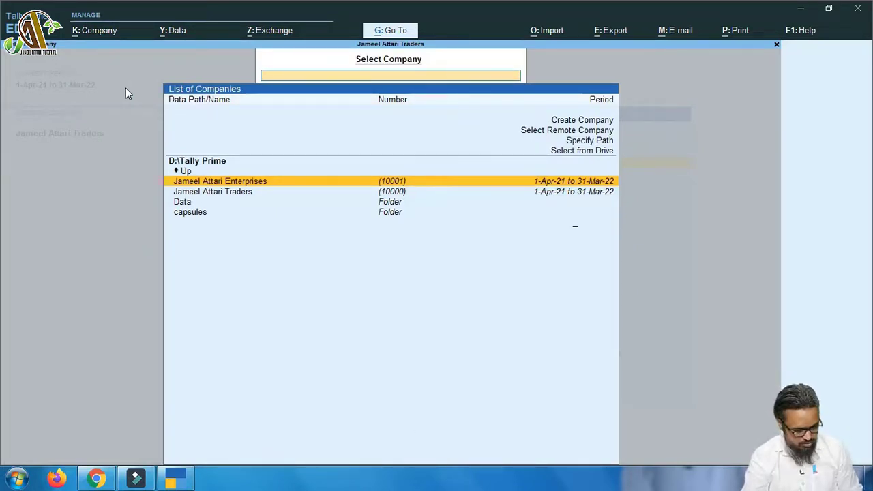
key("Escape")
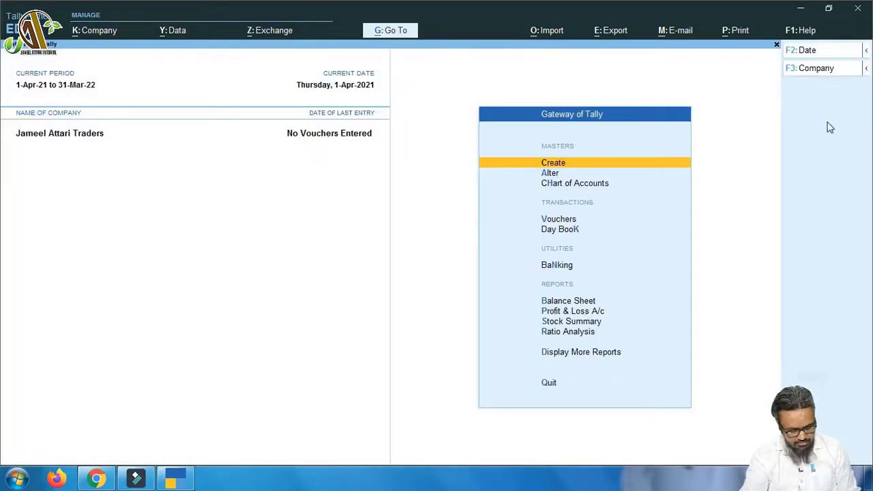
key("F3")
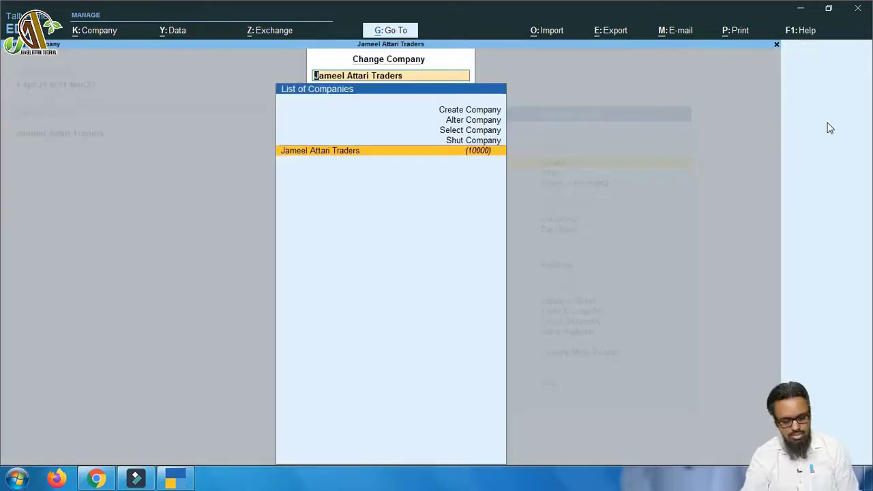
key("BackSpace")
key("Return")
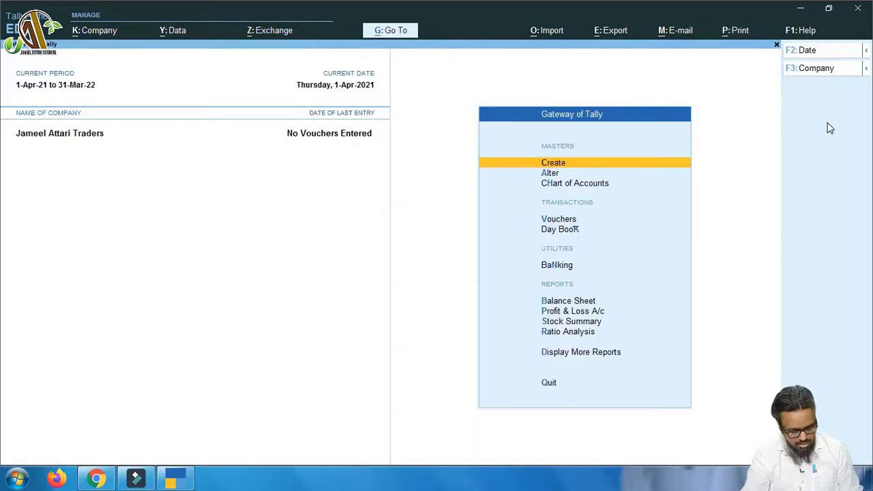
Load the Enterprises company through Alt+F3 Select Company, then check and close the Company menu
key("alt")
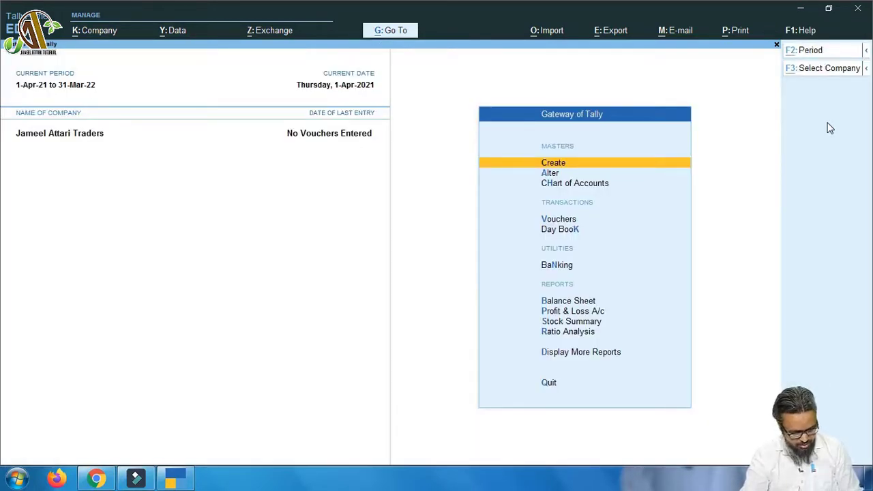
key("alt+F3")
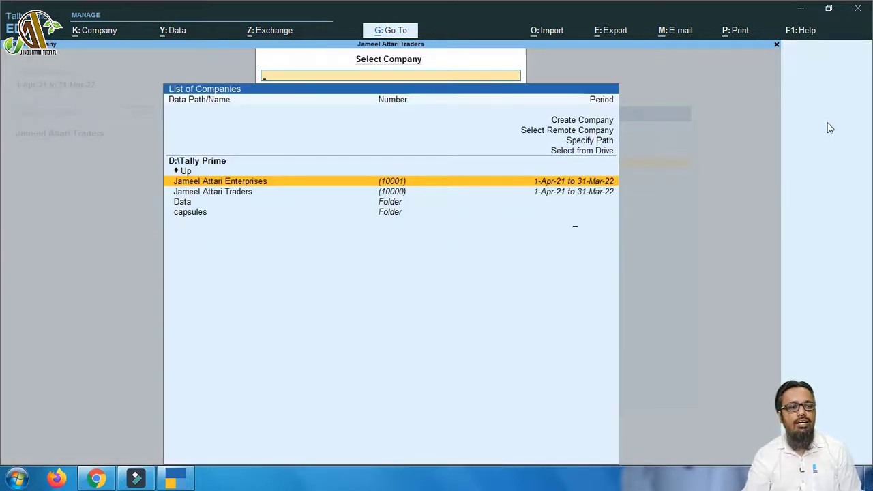
key("Escape")
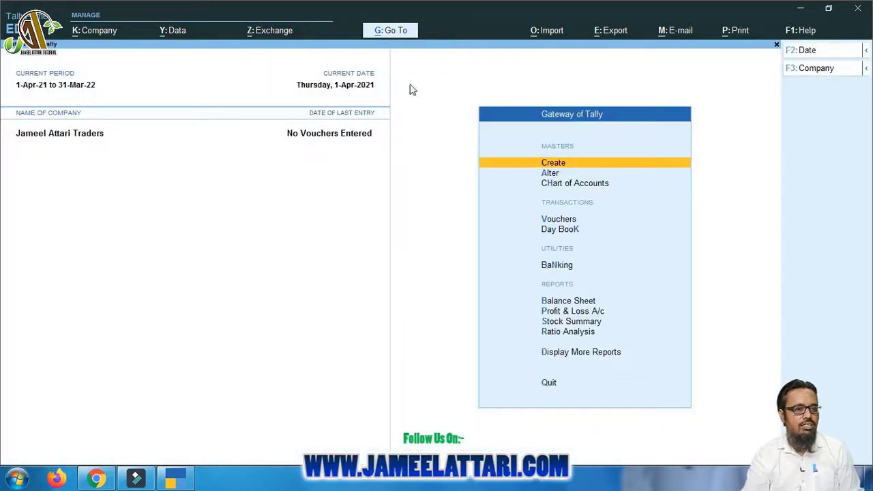
left_click(101, 30)
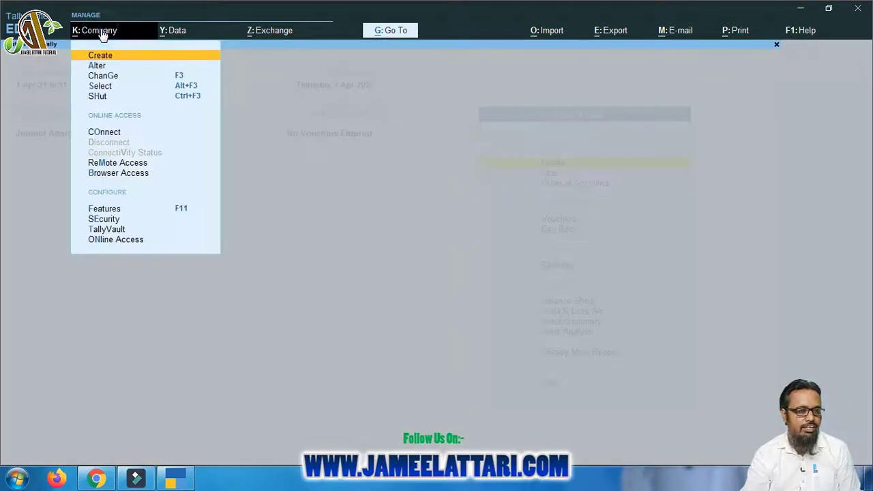
left_click(298, 15)
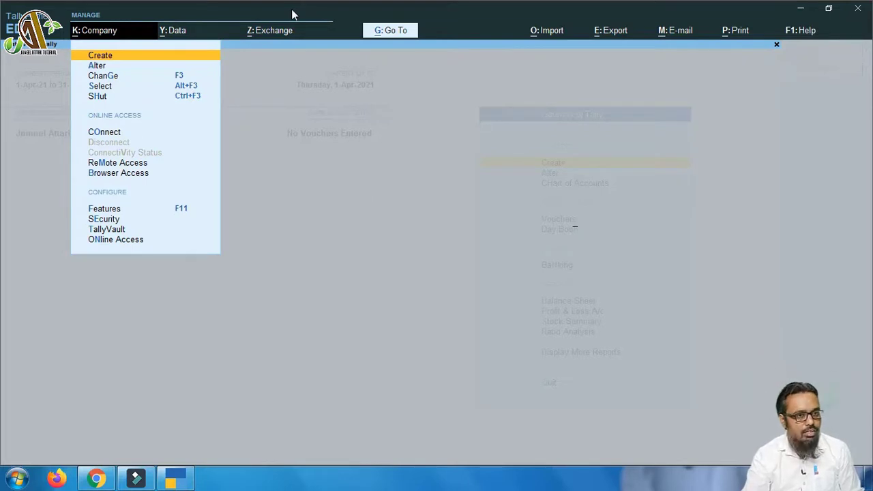
key("Escape")
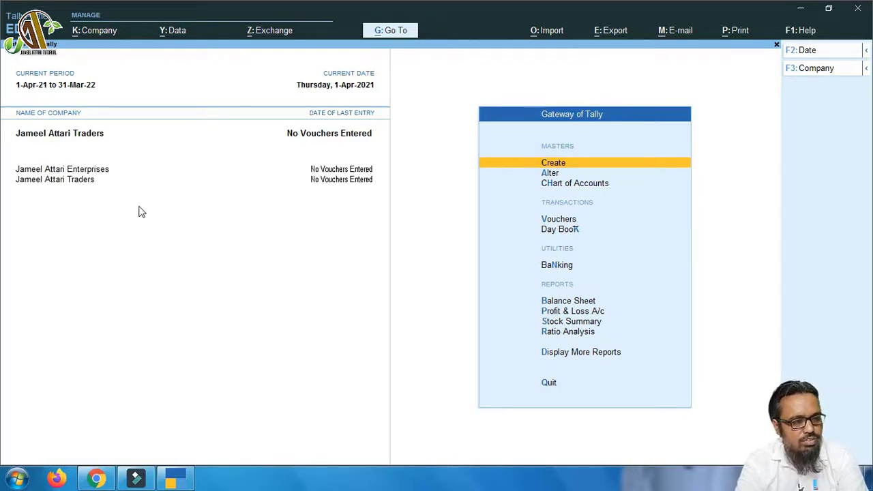
Toggle the current company between Enterprises and Traders, ending with Traders current
left_click(101, 171)
left_click(86, 179)
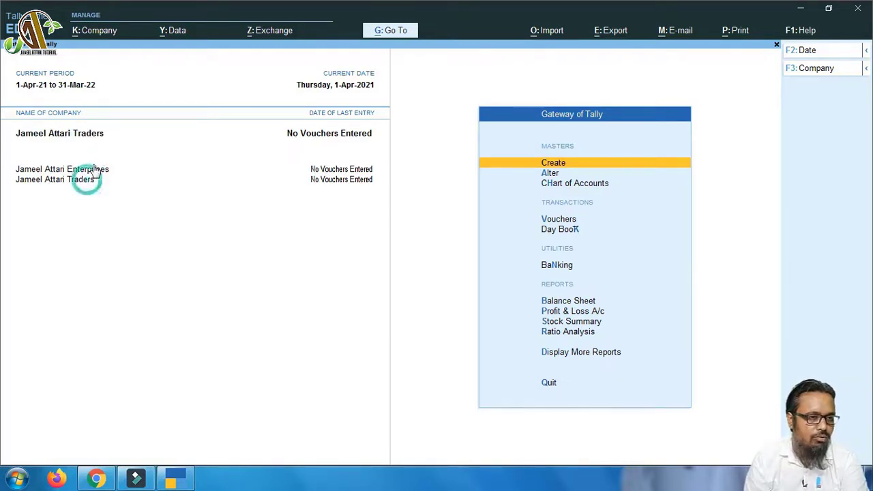
left_click(92, 168)
left_click(85, 179)
left_click(87, 169)
left_click(81, 179)
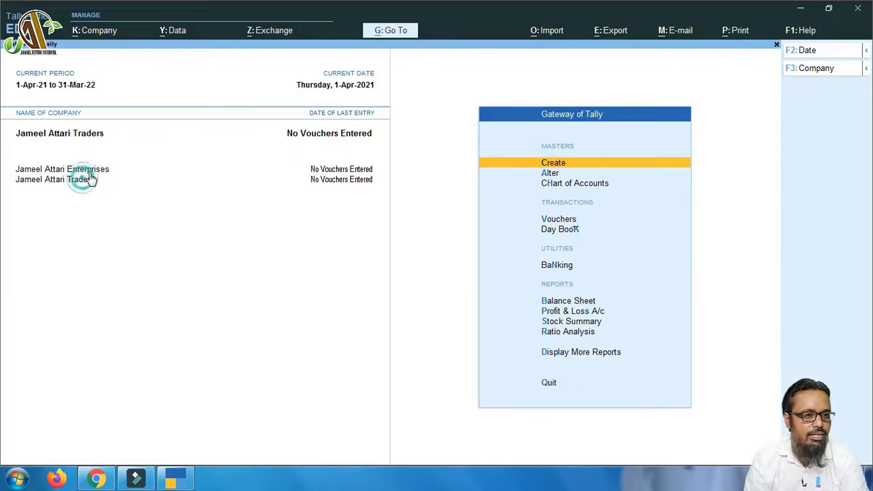
left_click(90, 169)
left_click(82, 179)
left_click(82, 171)
left_click(82, 179)
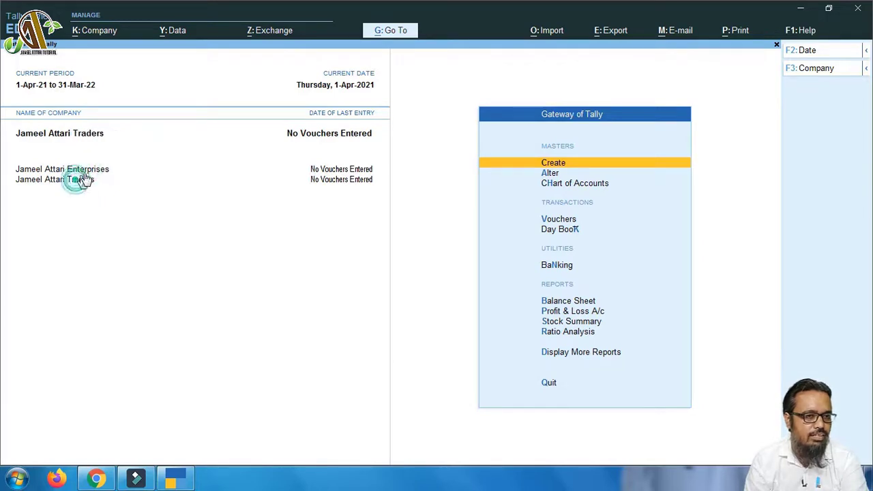
left_click(87, 170)
left_click(77, 181)
left_click(107, 135)
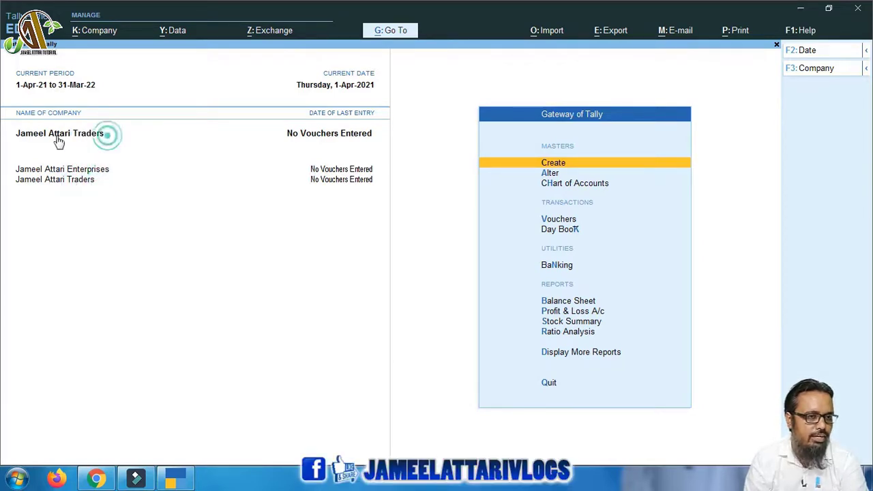
Open and exit the switch-company list and Company menu without switching, keeping Traders current
left_click(24, 137)
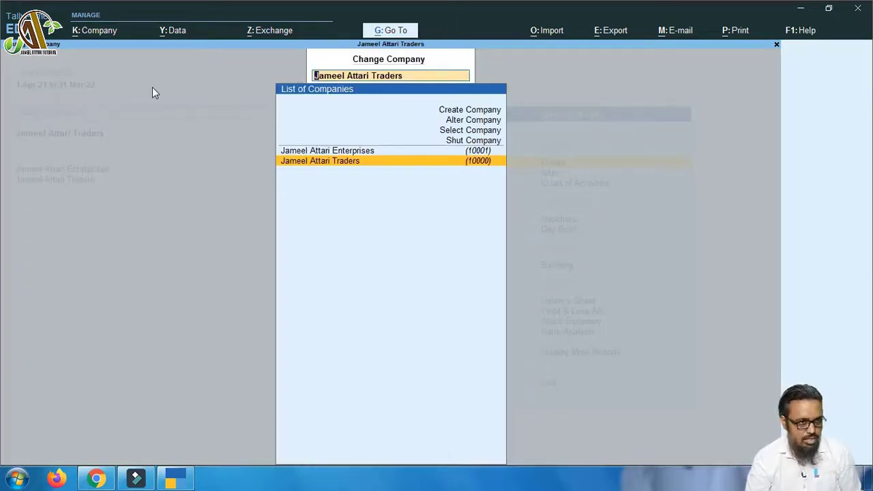
key("alt+k")
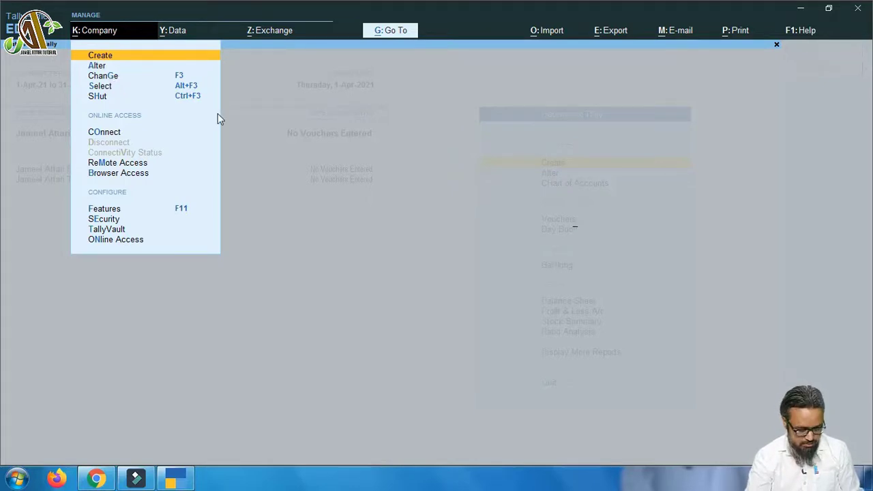
key("F3")
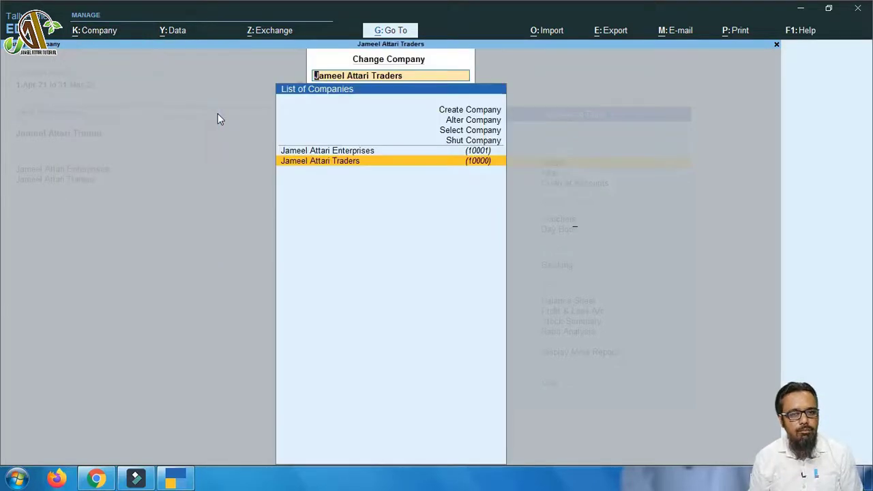
key("BackSpace")
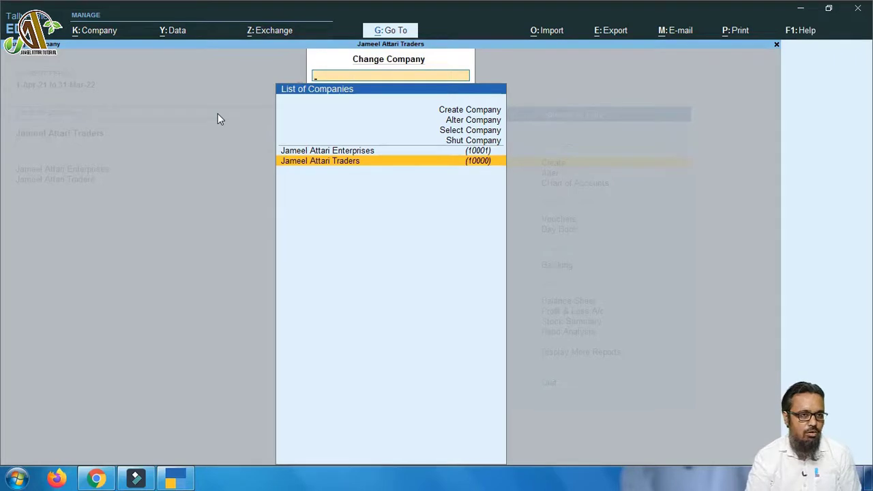
key("Escape")
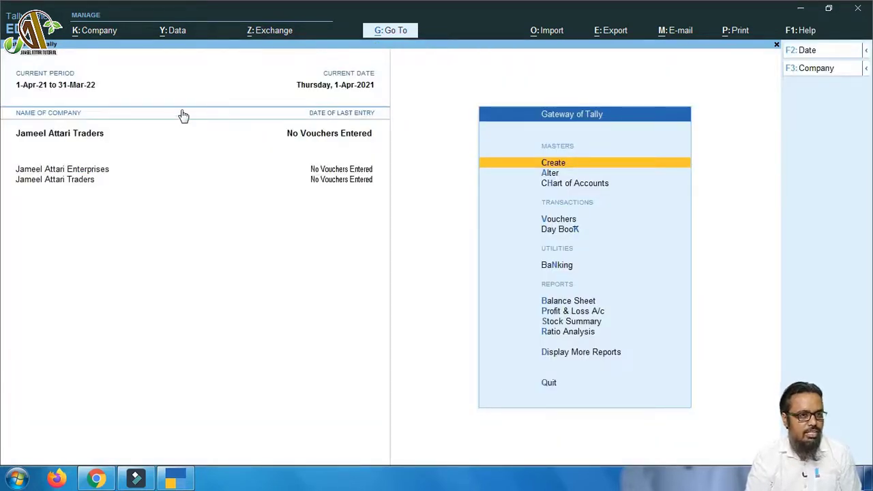
left_click(101, 32)
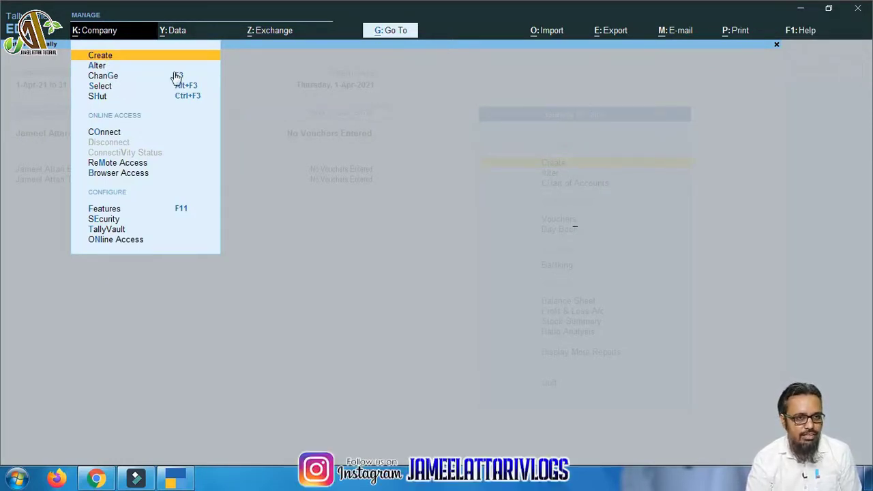
left_click(267, 177)
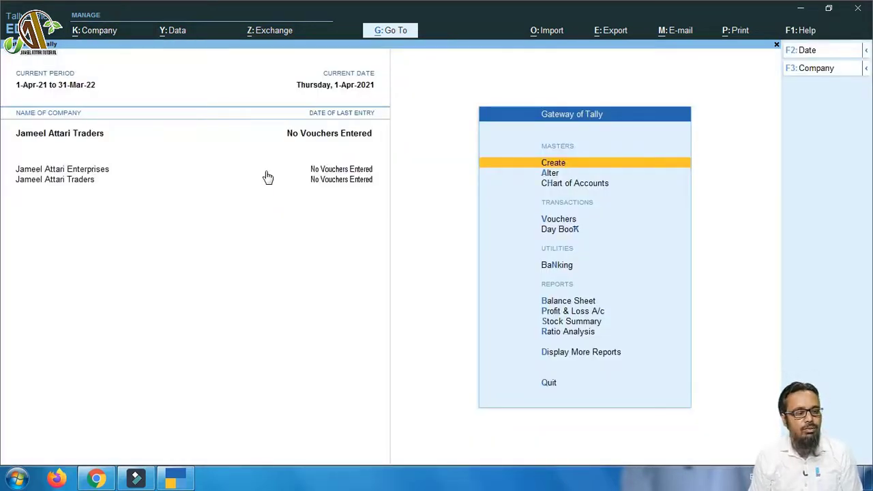
key("F3")
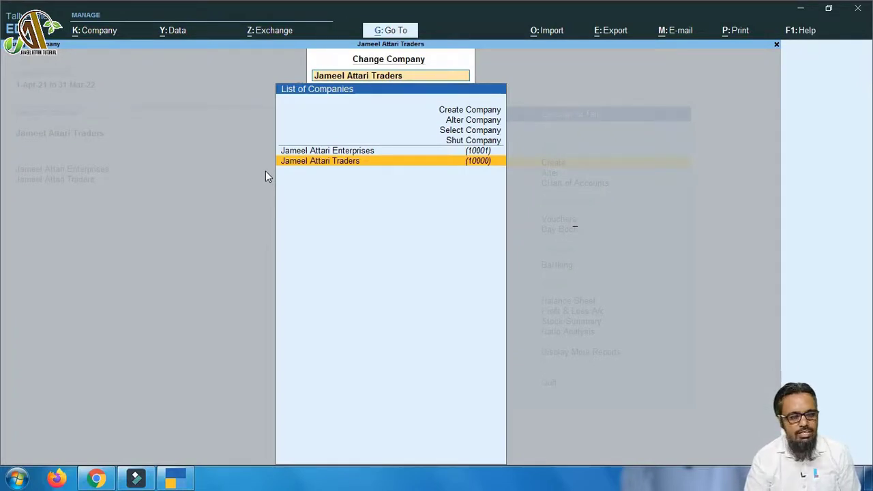
key("BackSpace")
key("Escape")
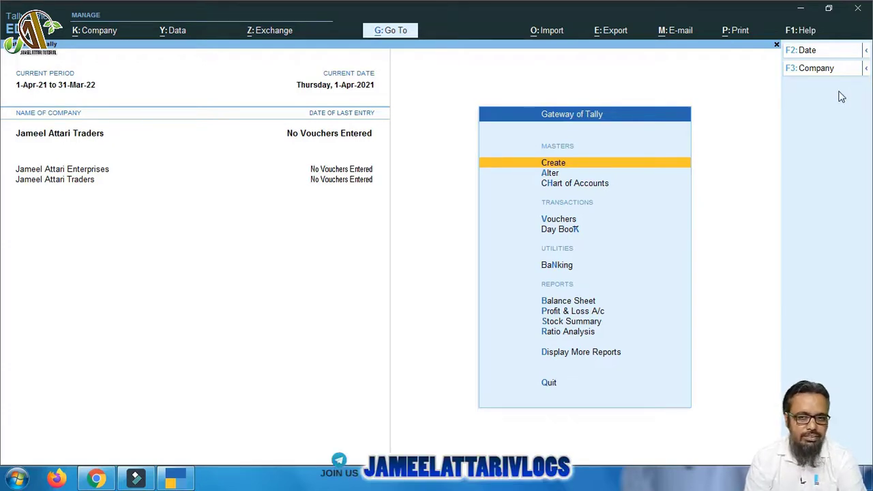
Browse the F3 company actions and the company list, leaving Traders current, and bring up the Company menu
left_click(866, 70)
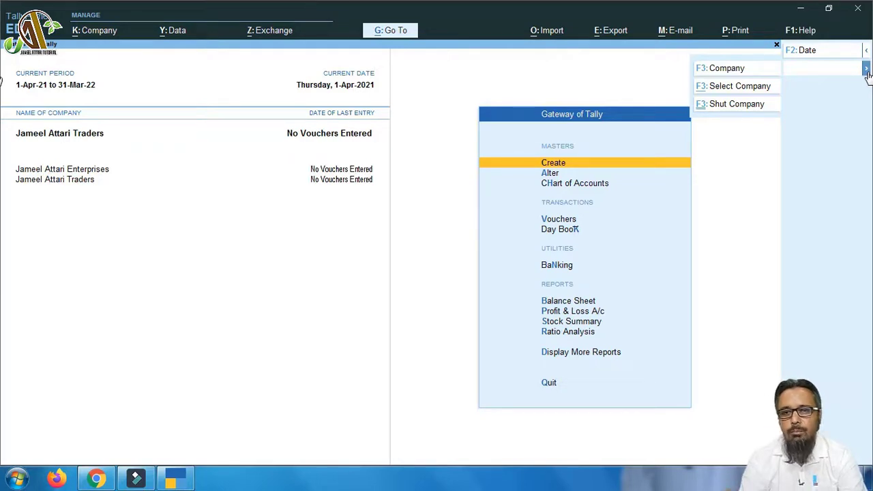
left_click(839, 143)
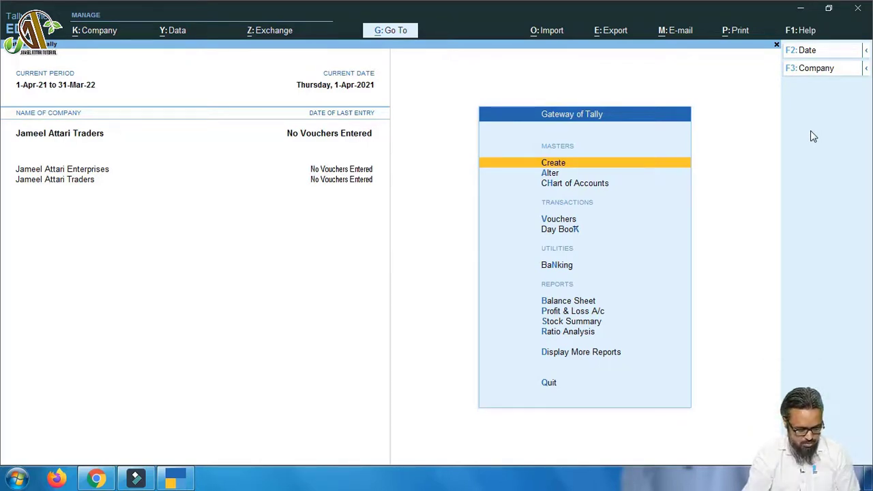
key("F3")
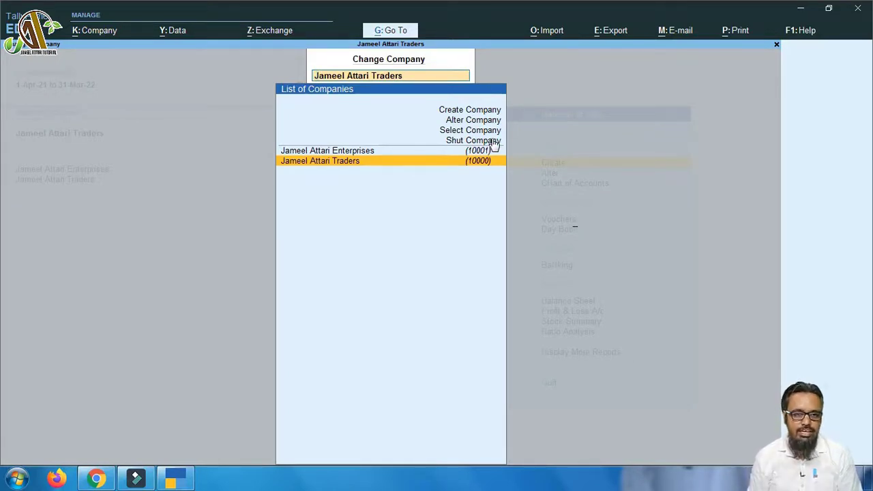
key("Up")
key("Up")
key("Up")
key("Down")
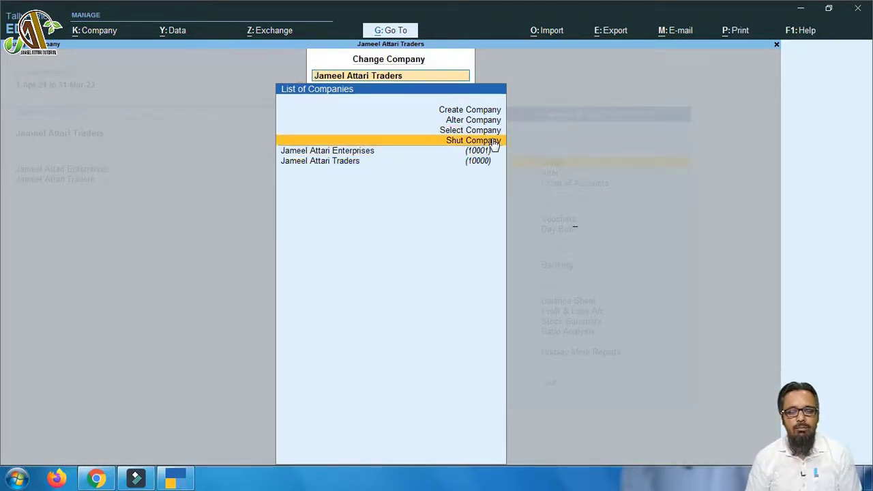
key("Down")
key("Return")
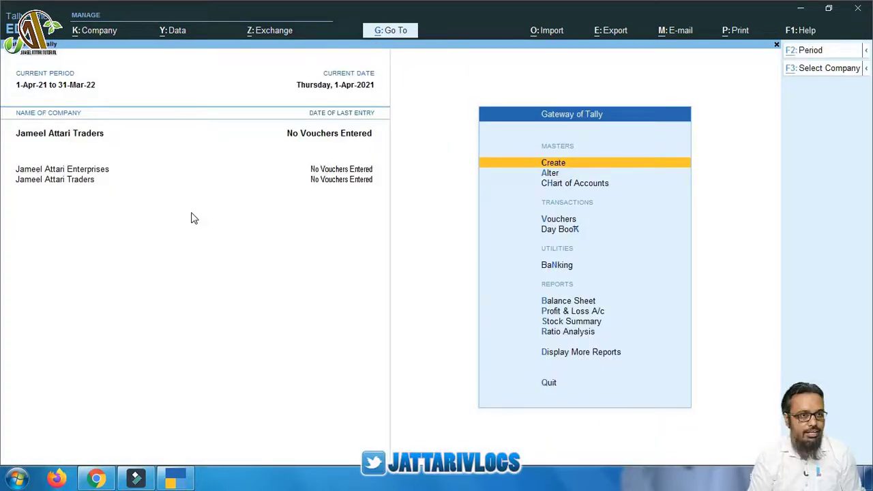
key("alt+k")
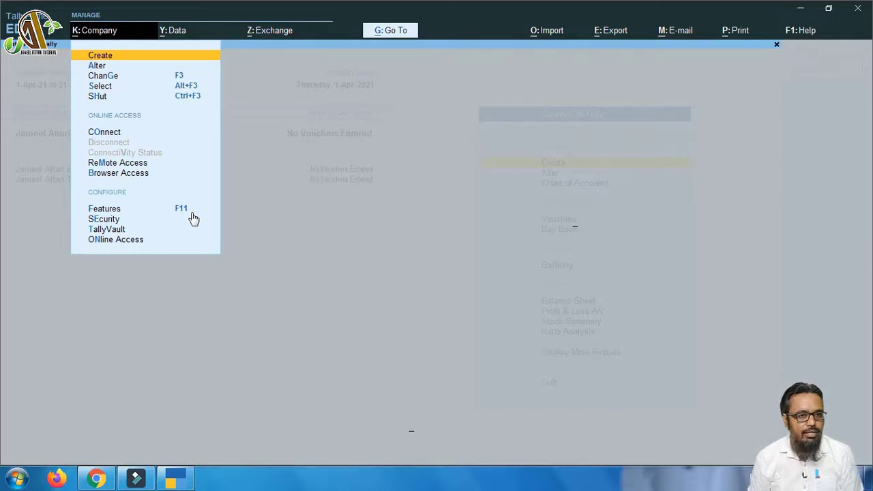
Browse the Company menu's Select and Shut actions without choosing either
key("Down")
key("Down")
key("Down")
key("Down")
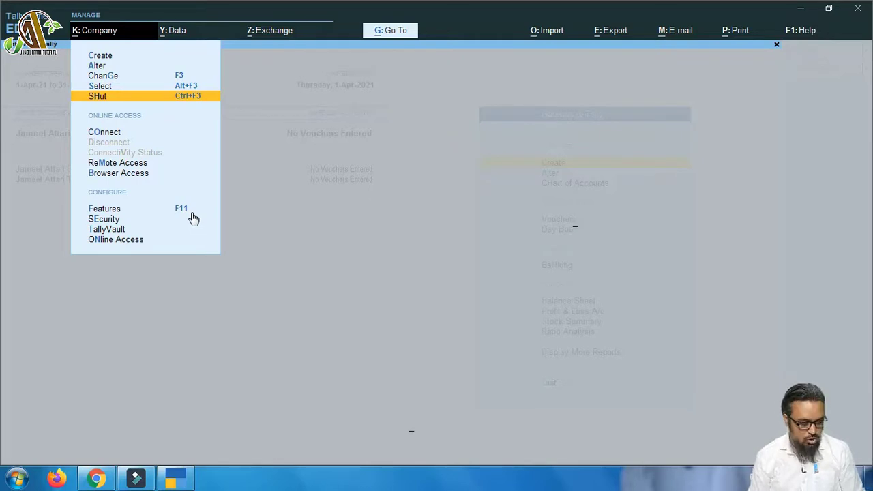
key("Escape")
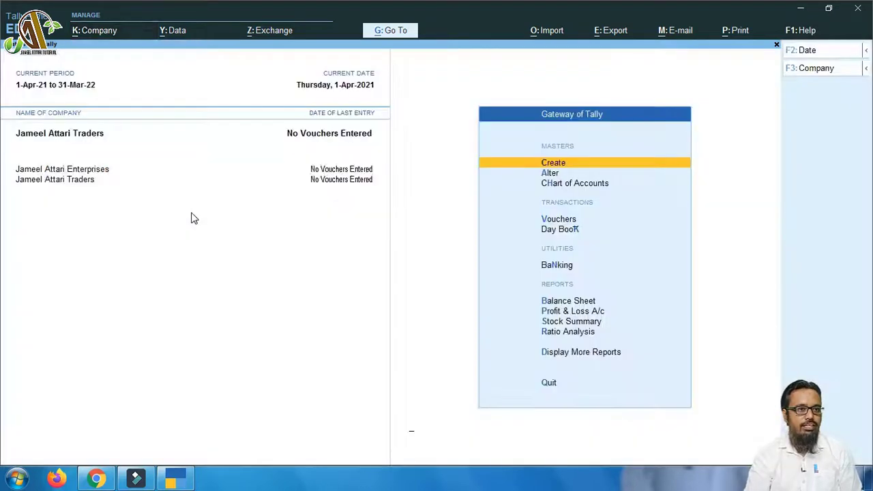
left_click(103, 32)
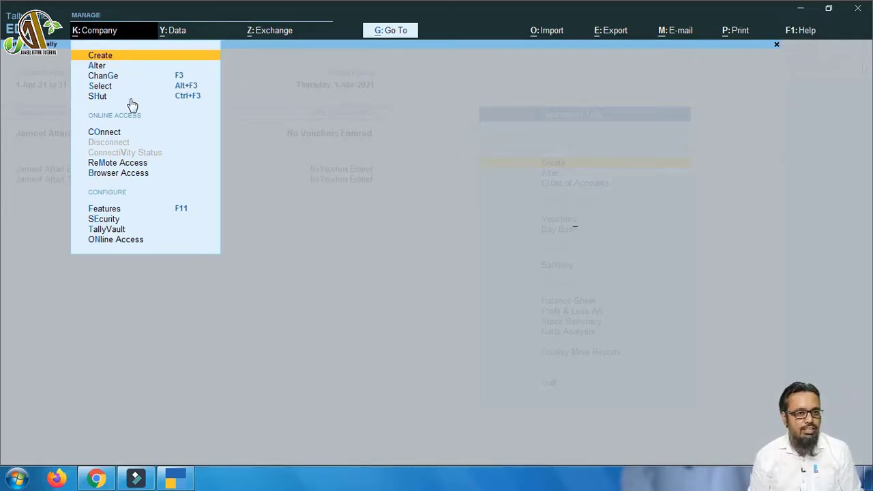
key("Down")
key("Down")
key("Down")
key("Down")
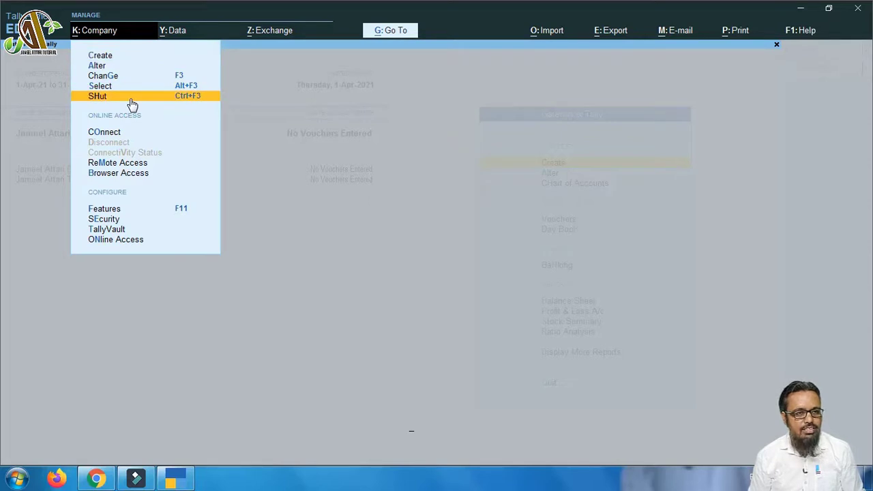
key("Up")
key("Down")
key("Up")
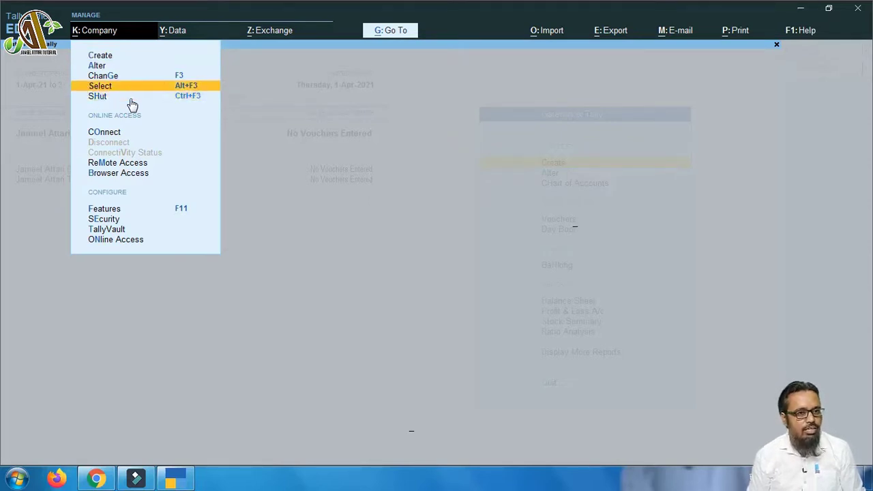
key("Down")
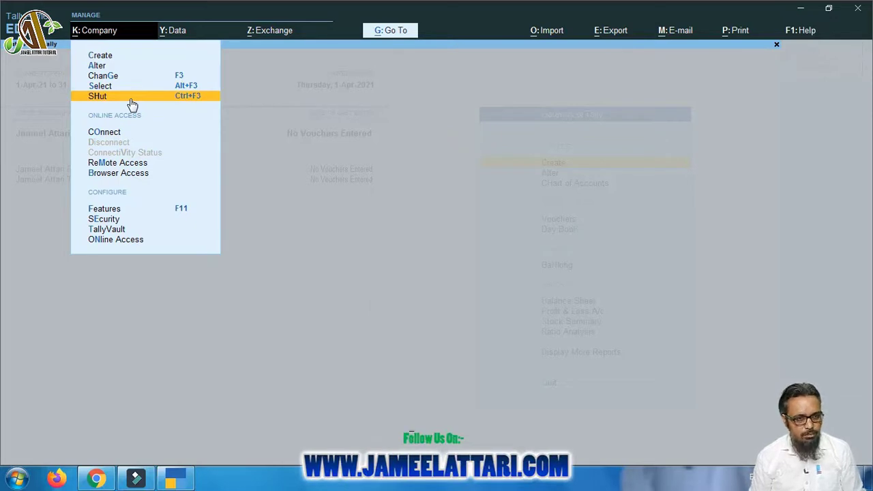
key("Escape")
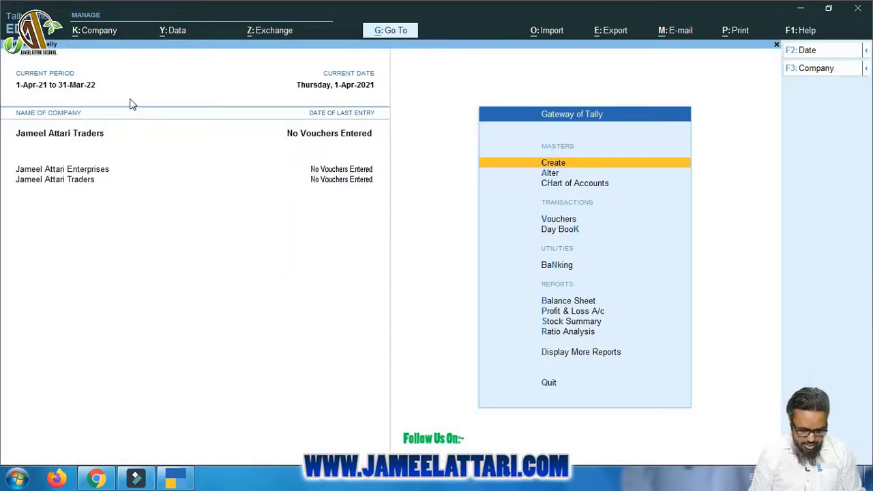
Choose SHut from the Company menu, then cancel it, keeping both companies loaded
key("alt+k")
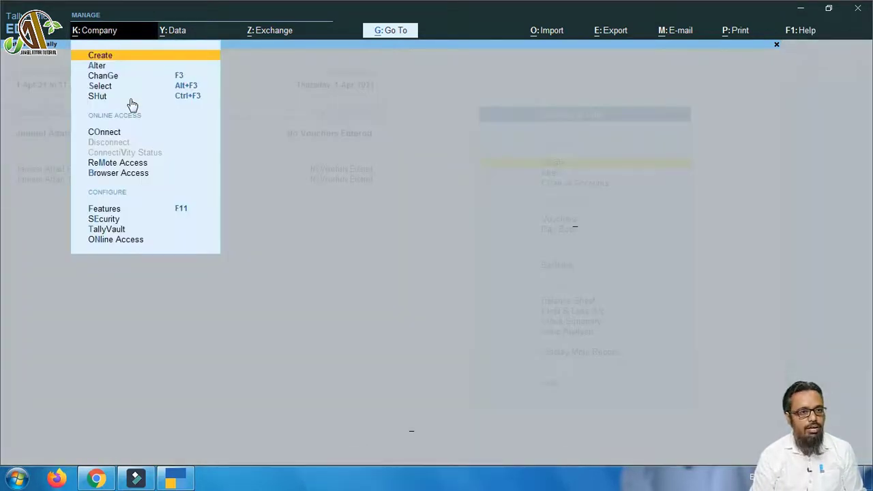
key("h")
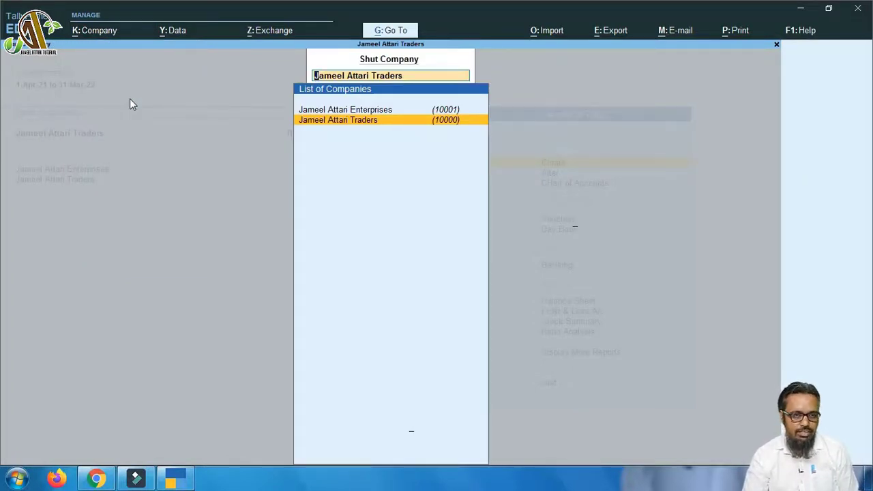
key("Escape")
key("Escape")
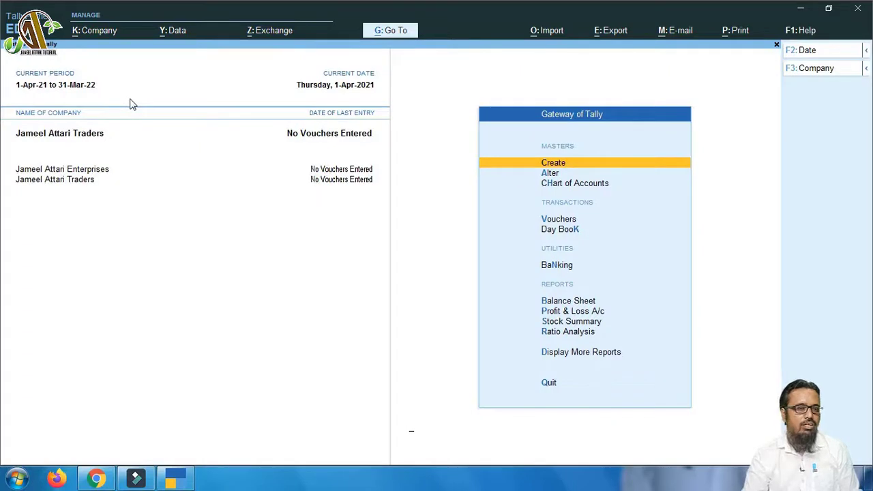
Toggle the Company menu and F3 company actions, then open the Ctrl+F3 Shut Company list with Traders prefilled
left_click(92, 33)
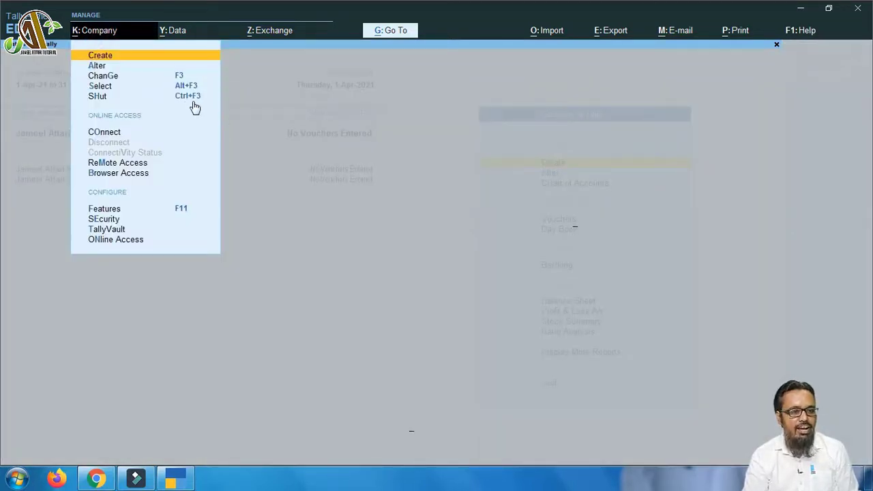
key("Escape")
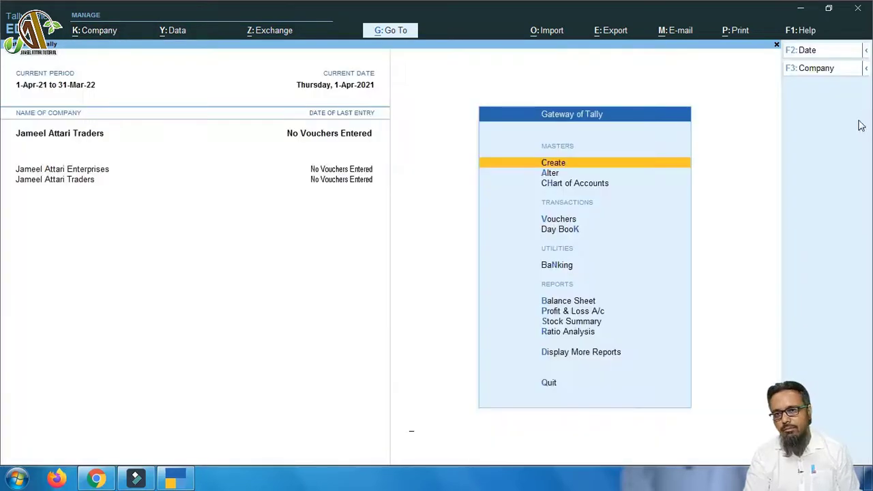
left_click(866, 68)
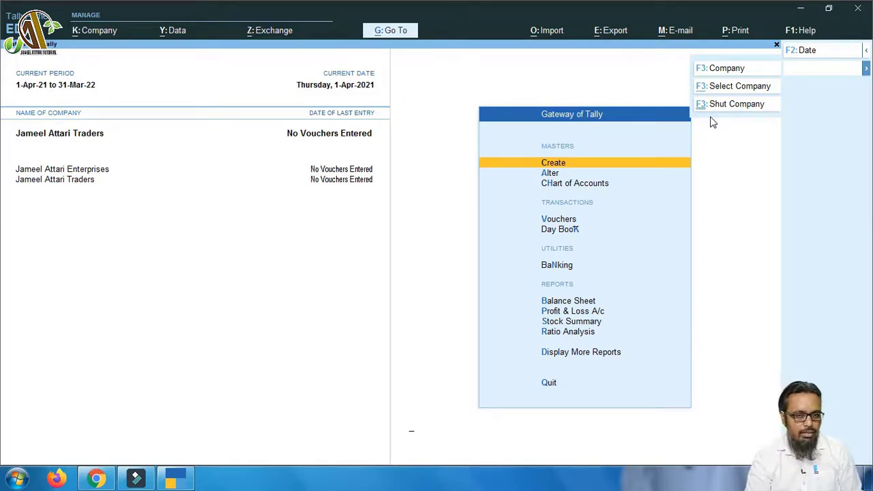
key("Escape")
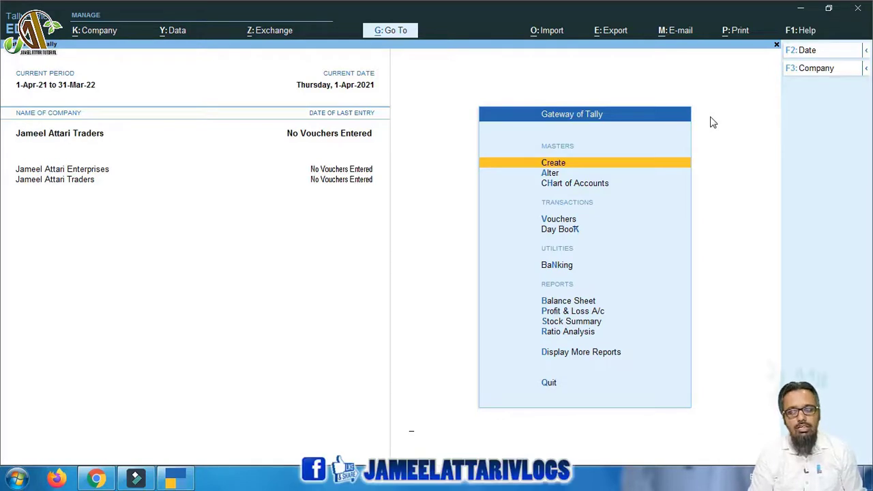
left_click(866, 70)
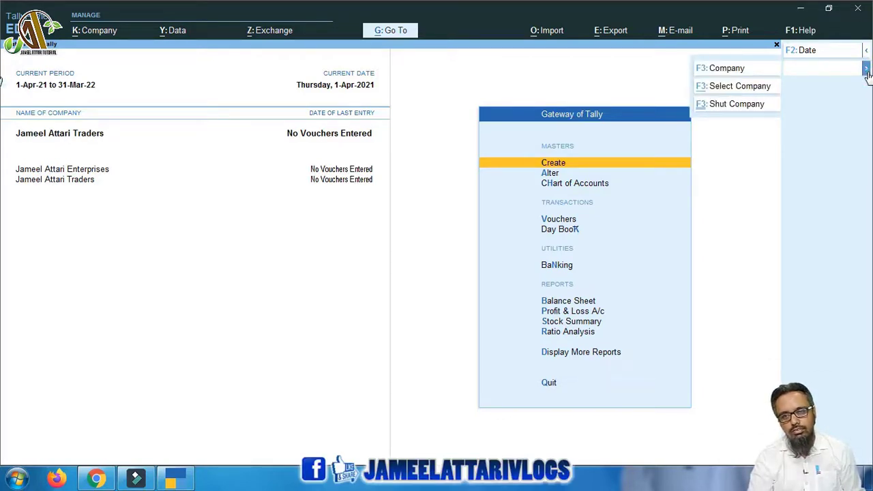
left_click(866, 71)
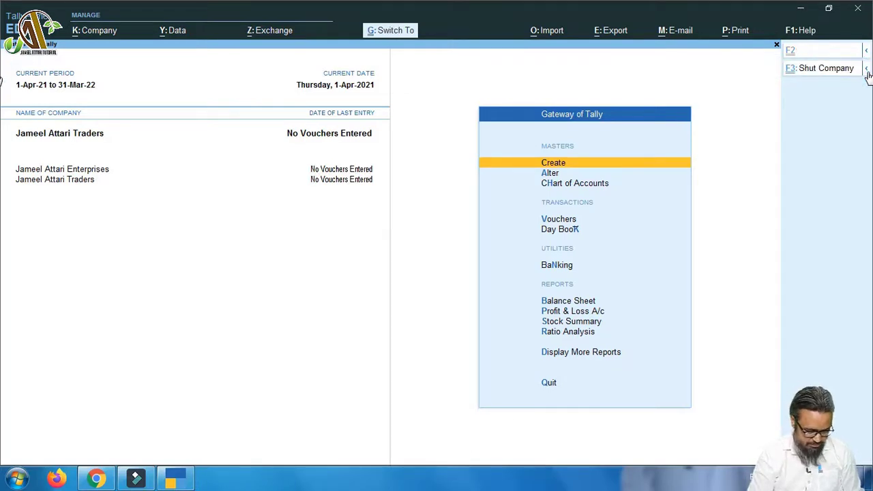
key("ctrl+F3")
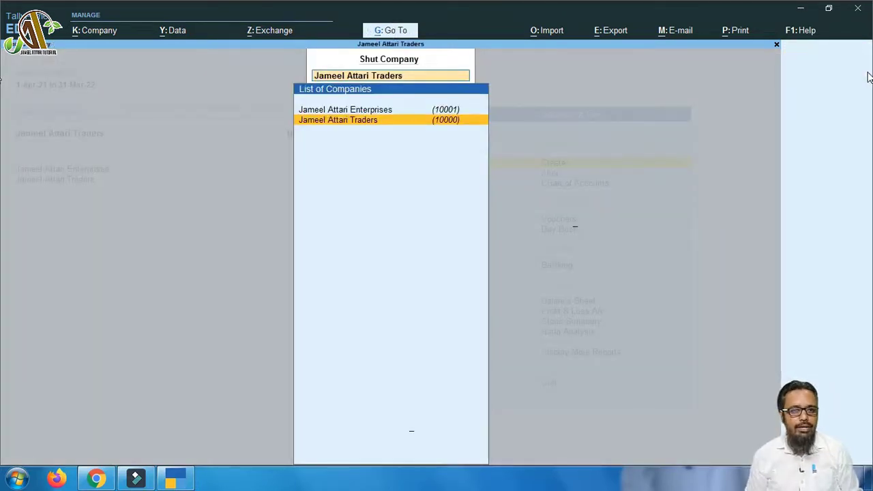
Highlight the Traders company in the Shut Company list and shut it, leaving only Enterprises loaded
key("Up")
key("Down")
key("Up")
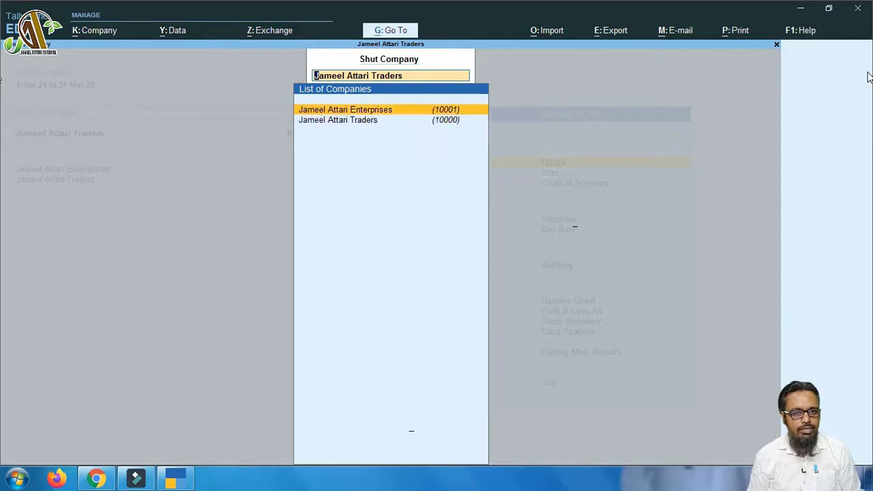
key("Down")
key("Return")
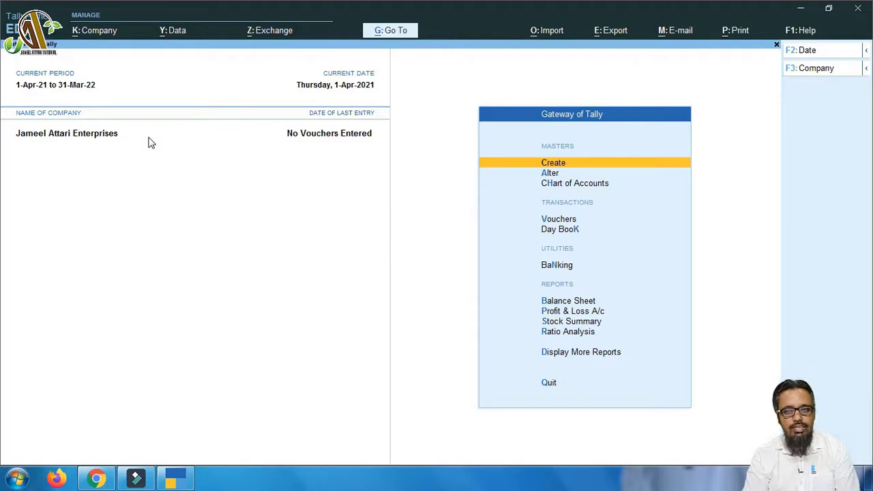
Highlight Alter on the Gateway and bring up the Company menu for the remaining Enterprises company
key("Down")
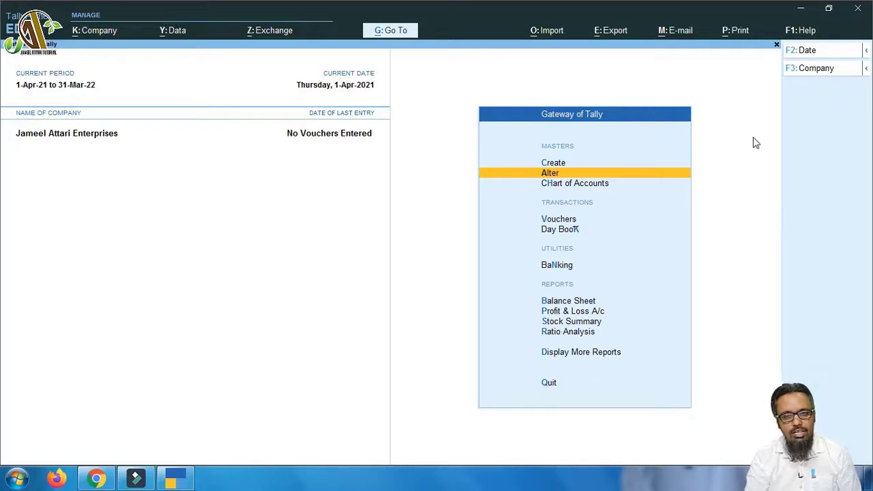
left_click(107, 34)
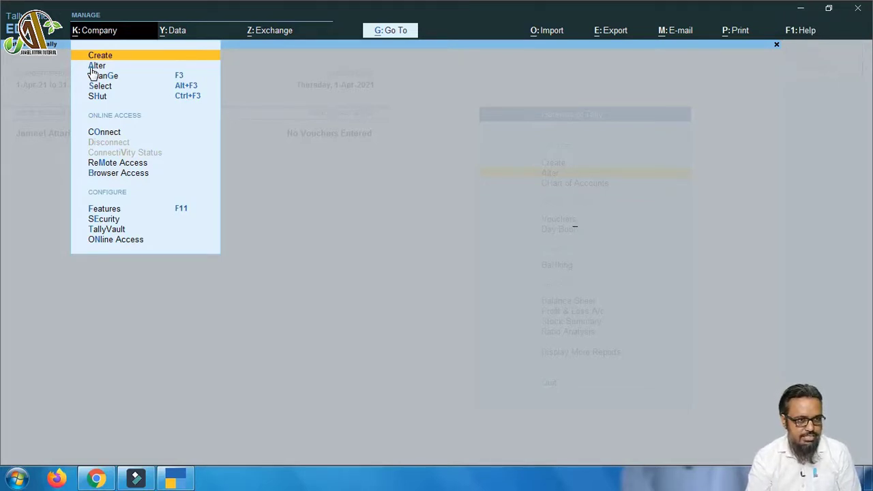
key("Escape")
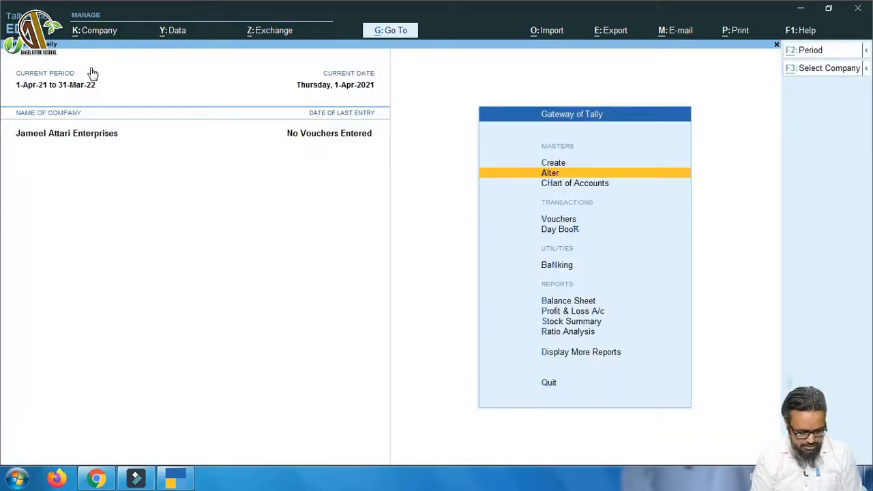
key("alt+k")
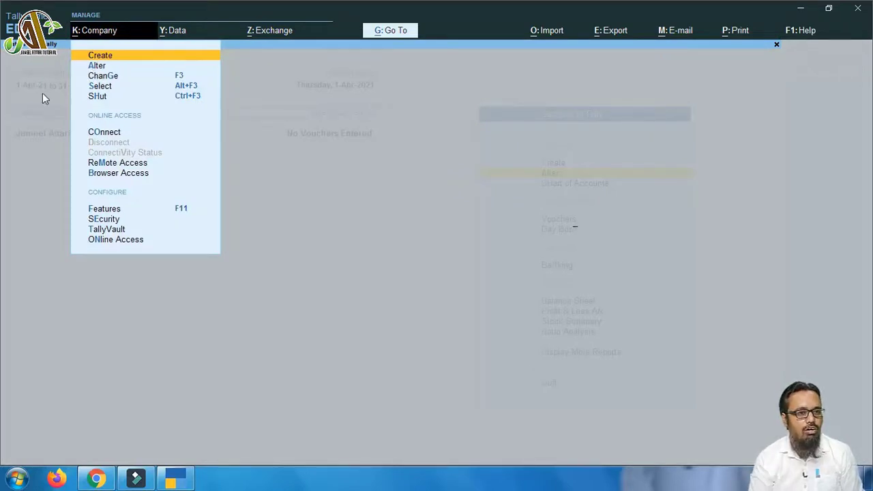
key("a")
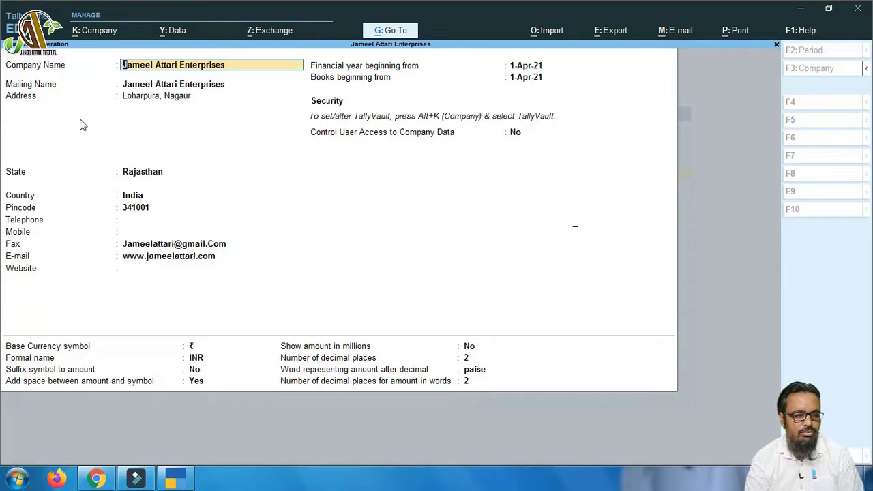
key("BackSpace")
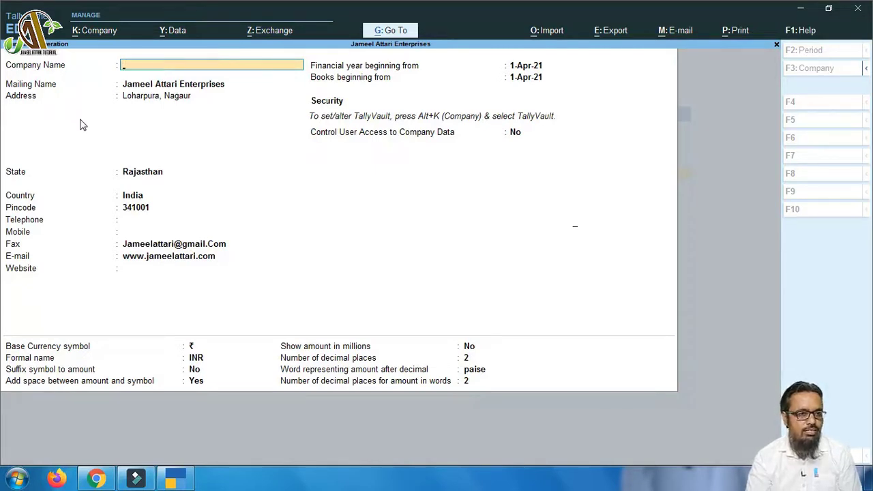
key("Escape")
key("Return")
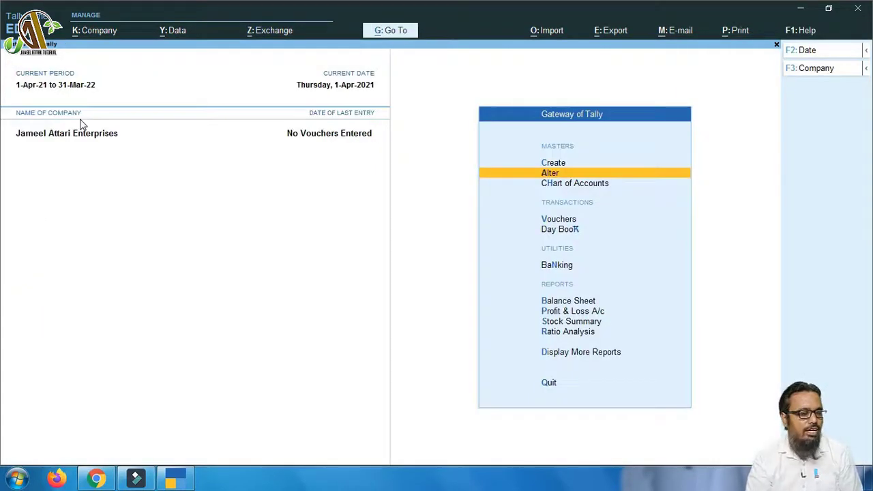
left_click(86, 36)
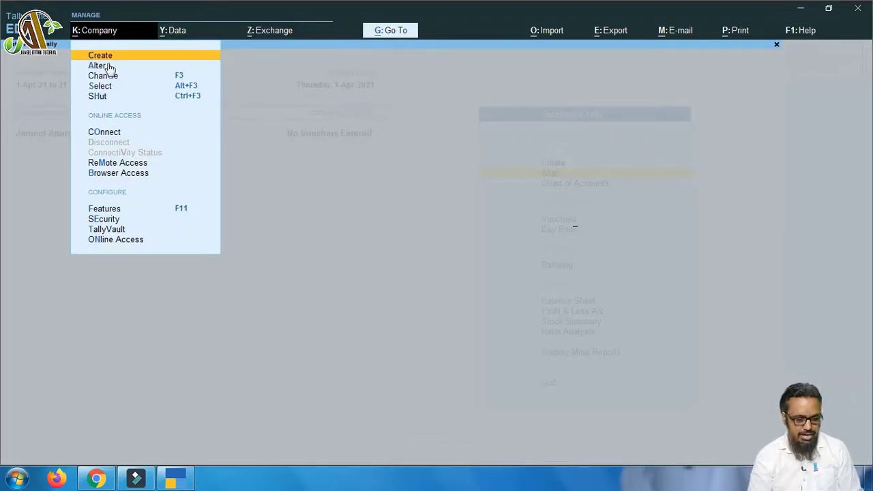
key("Escape")
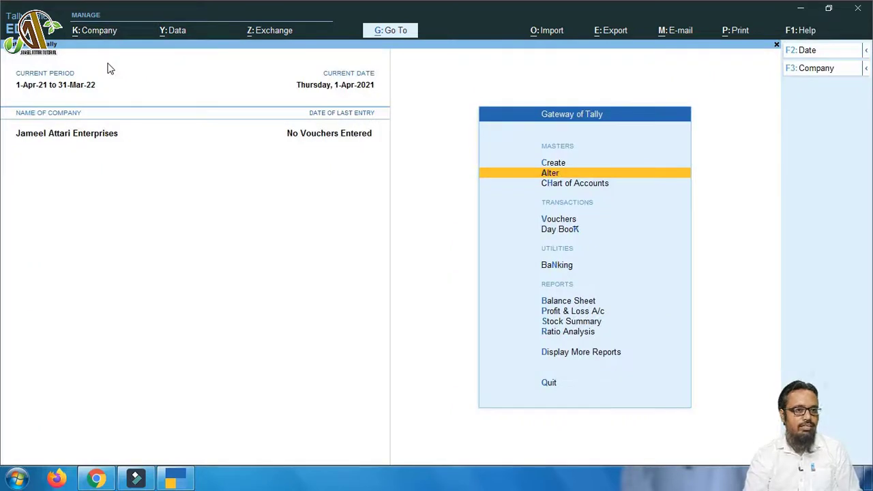
left_click(99, 34)
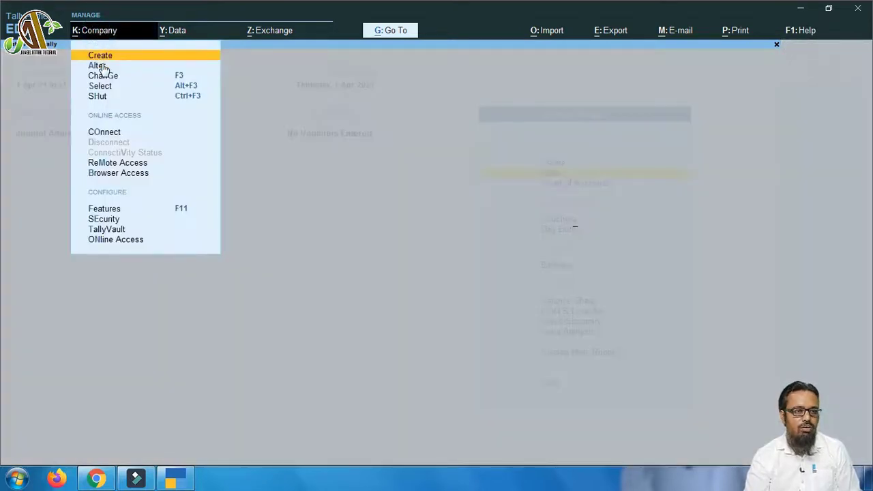
left_click(99, 66)
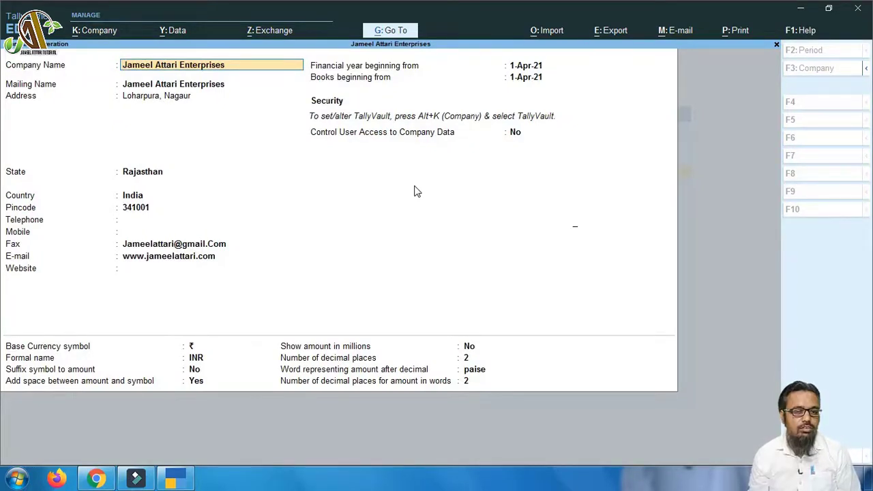
Begin deleting the Enterprises company, accepting the first prompt but declining the final 'Are you sure?' check
key("alt+d")
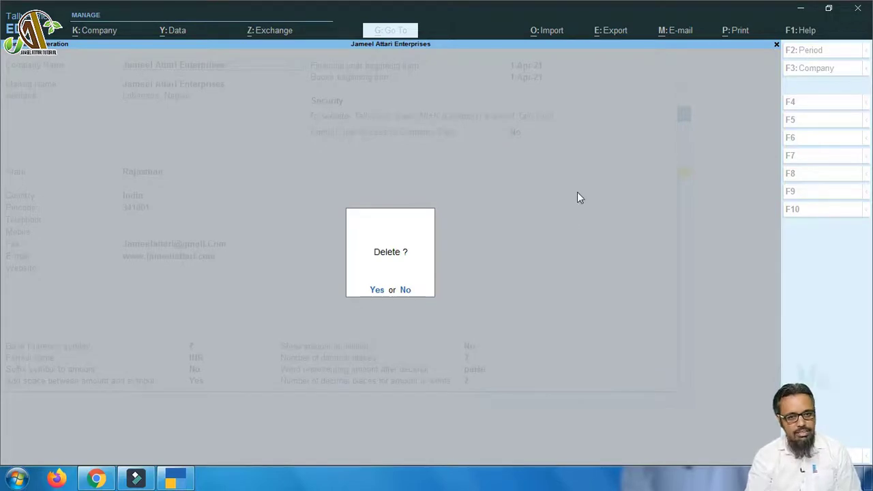
left_click(377, 290)
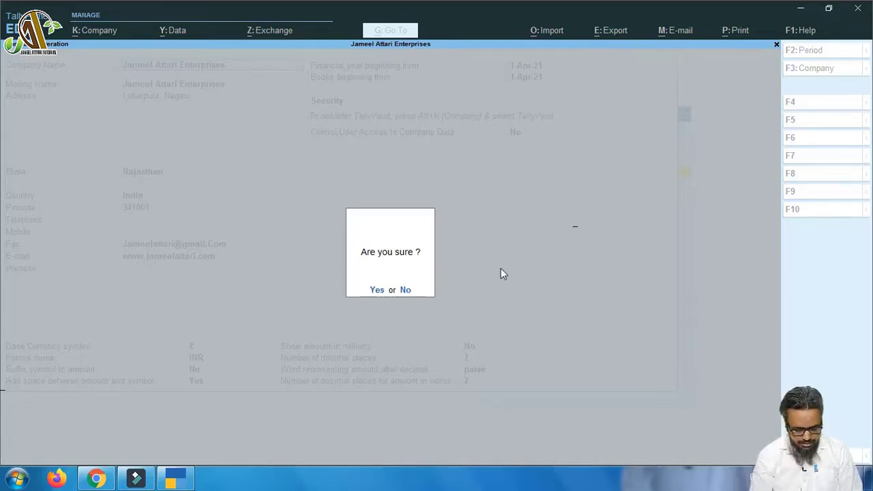
key("n")
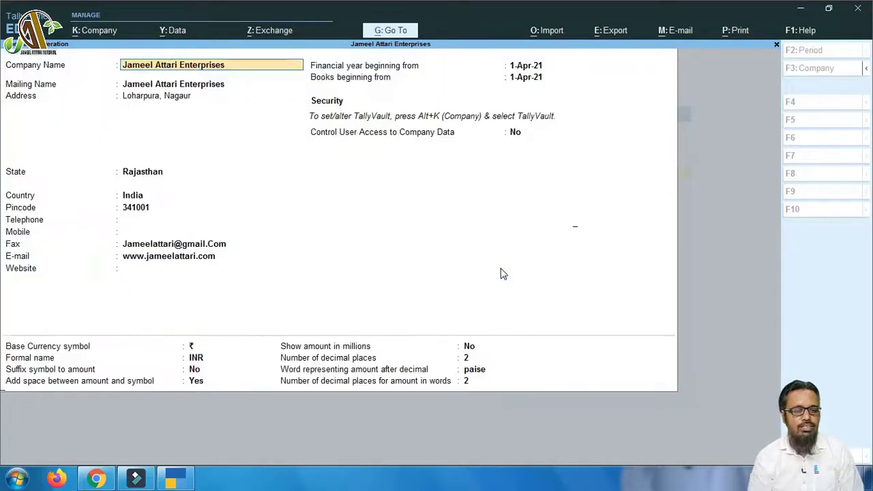
Quit Company Alteration without changes back to the Gateway of Tally, then switch to Firefox
key("BackSpace")
key("Escape")
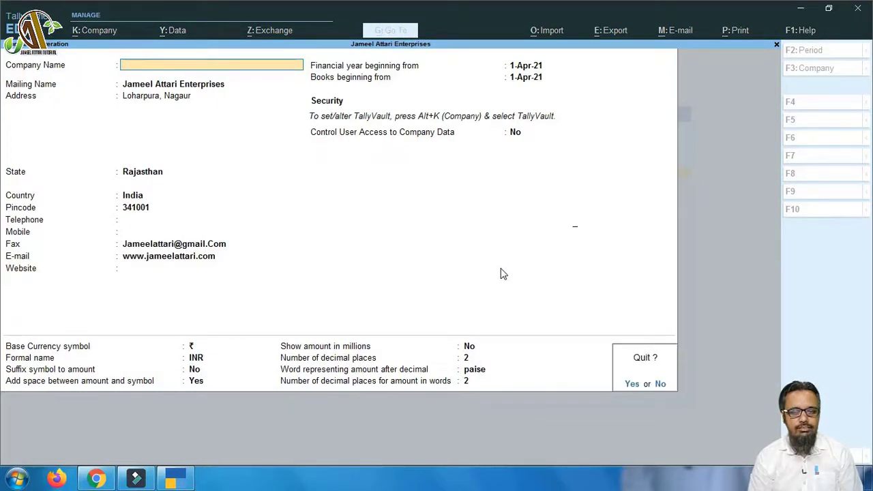
key("y")
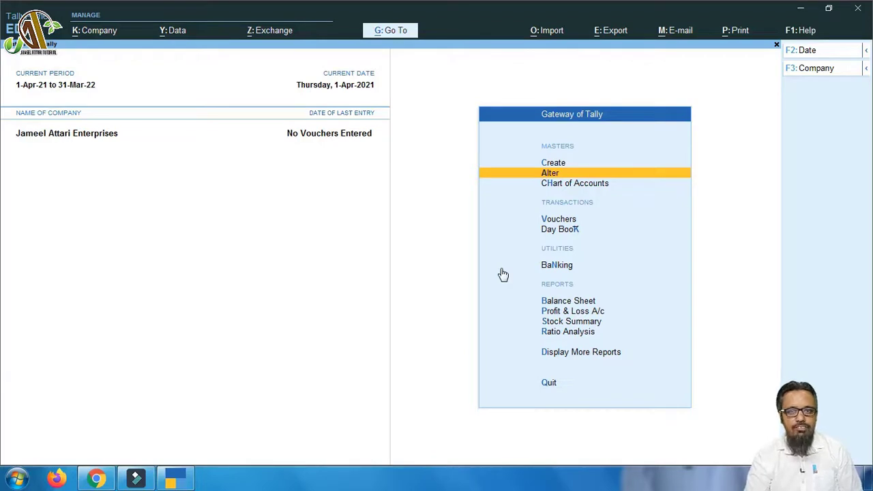
left_click(57, 482)
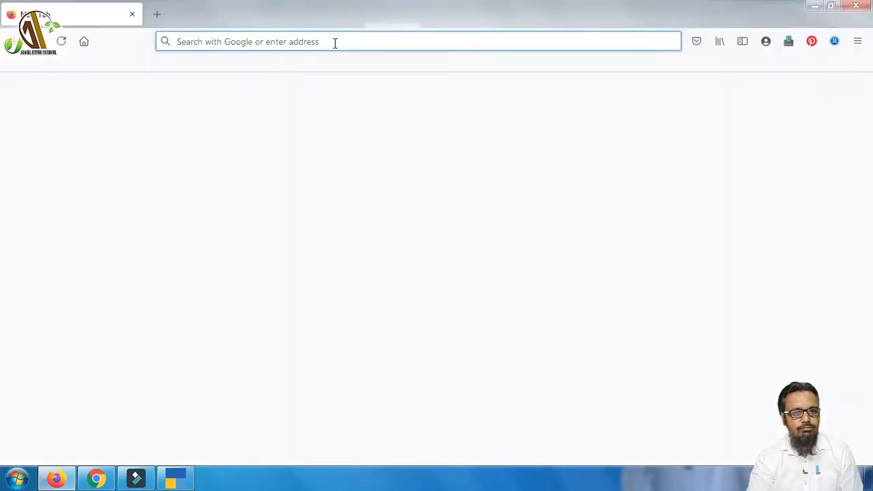
left_click(333, 42)
type("w")
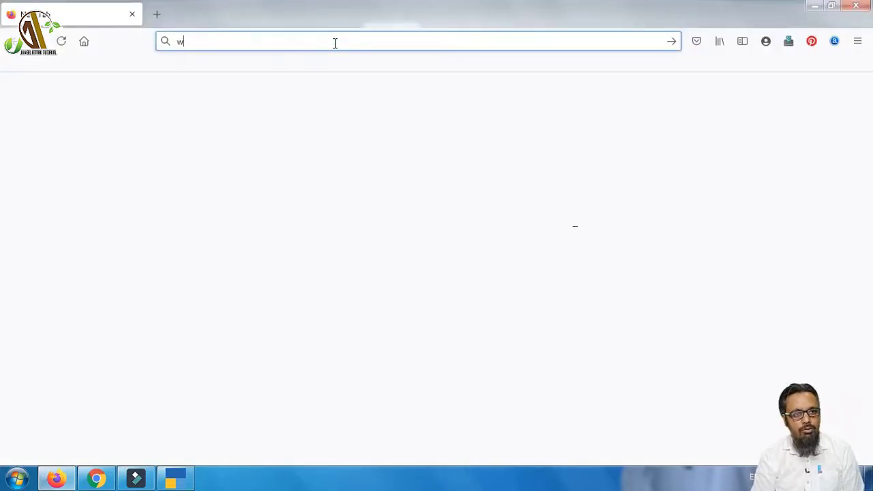
type("ww.")
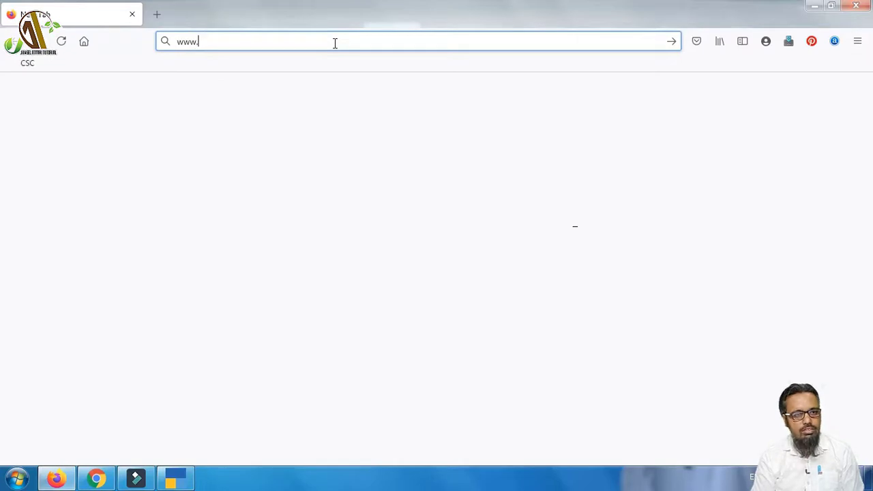
type("jameelattari.com/")
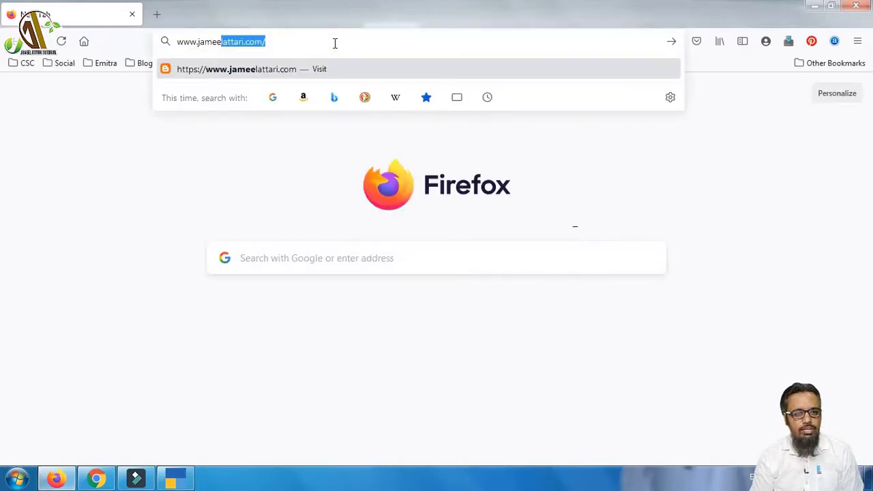
key("Return")
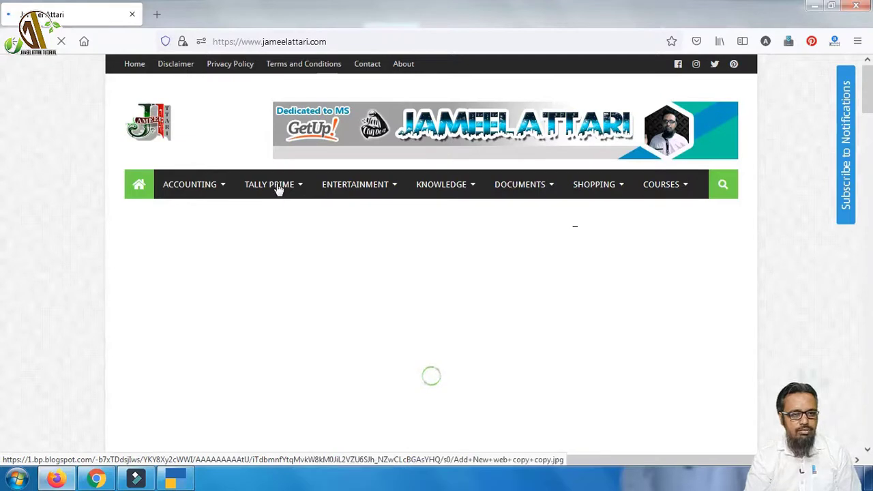
mouse_move(278, 189)
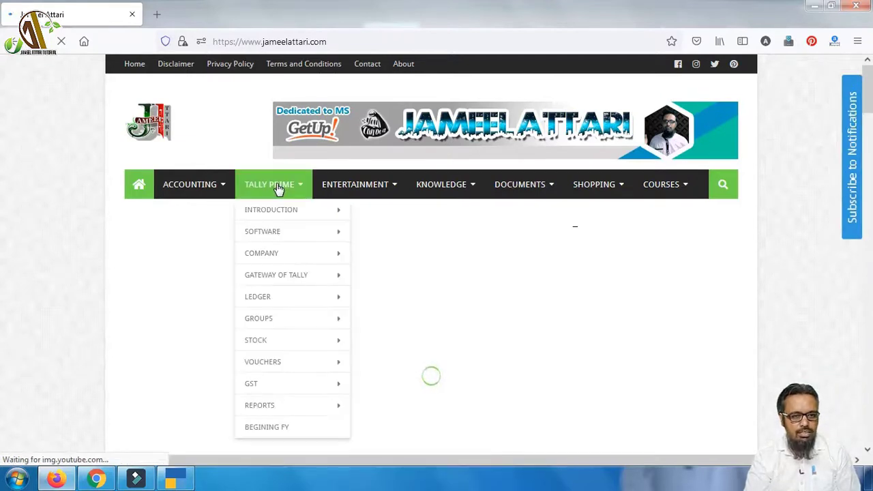
mouse_move(291, 261)
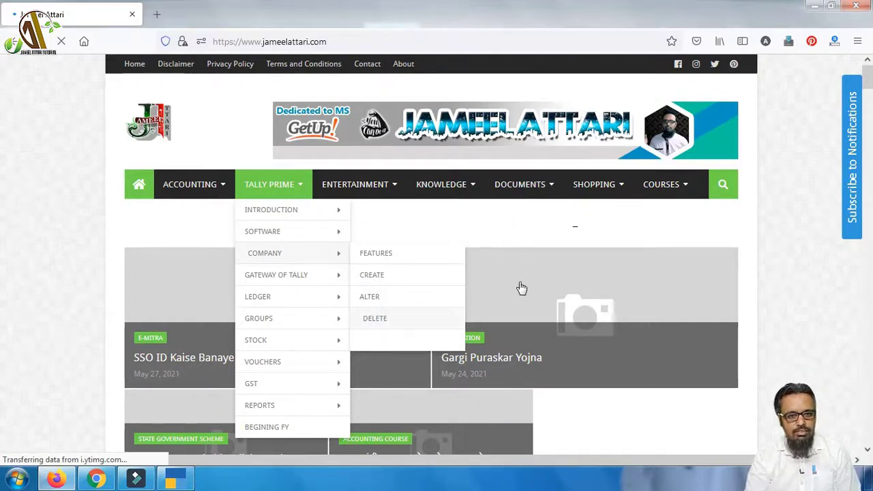
left_click(454, 313)
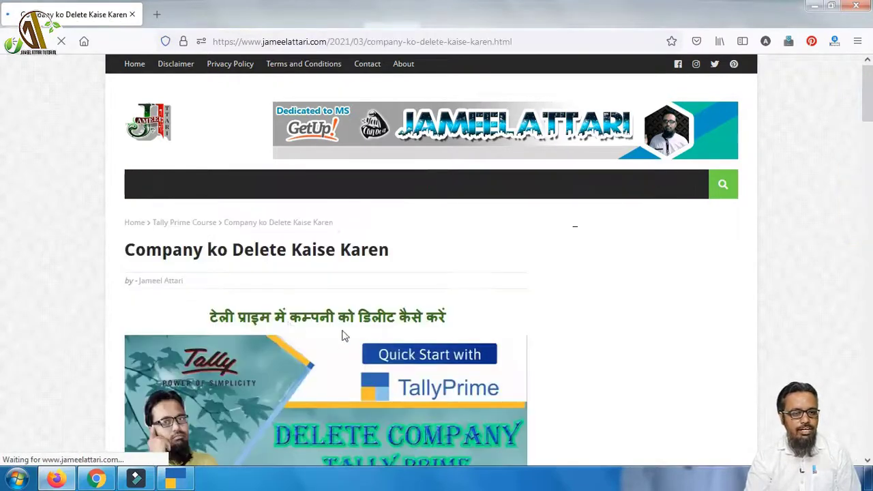
scroll(395, 332, "down", 5)
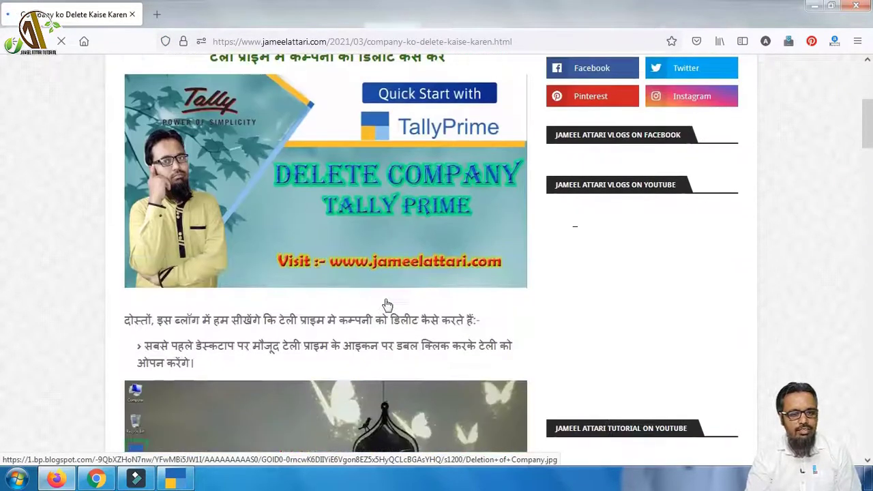
scroll(441, 362, "down", 7)
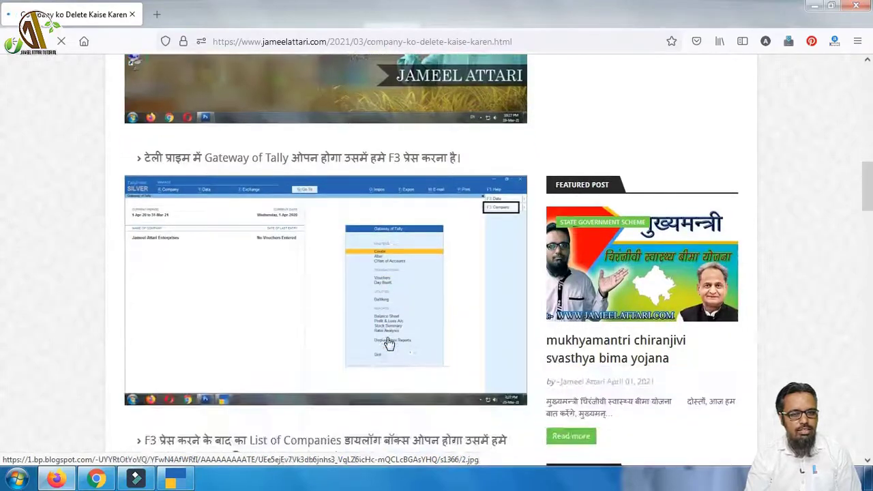
scroll(390, 361, "down", 6)
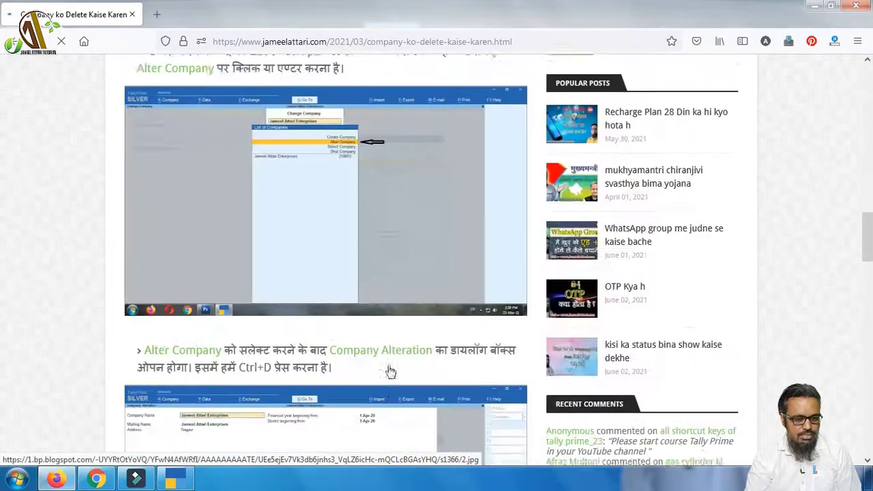
scroll(388, 359, "up", 13)
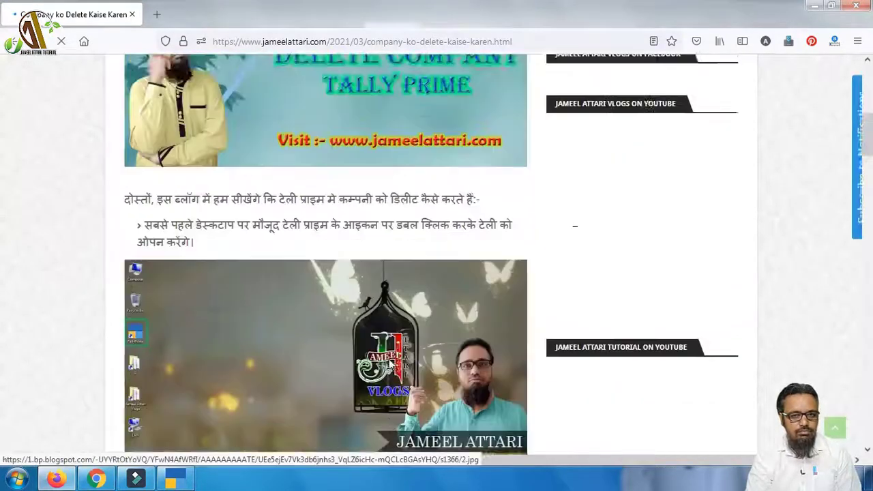
scroll(389, 364, "up", 6)
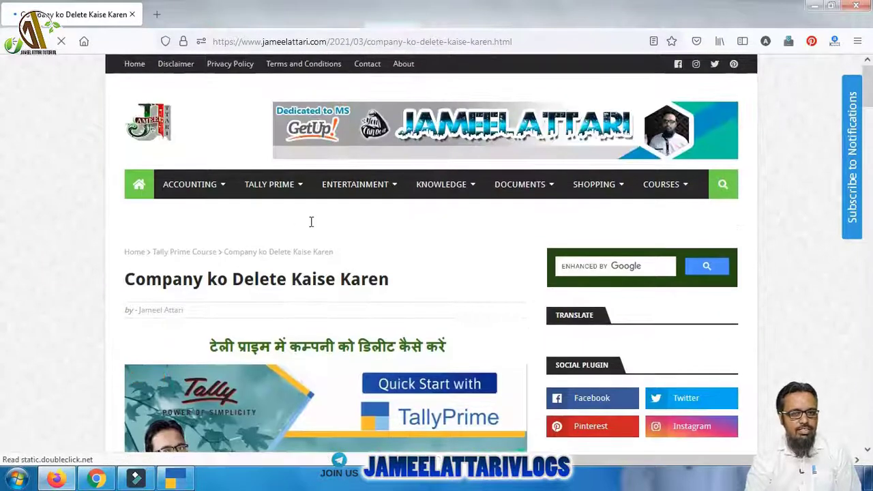
left_click(135, 193)
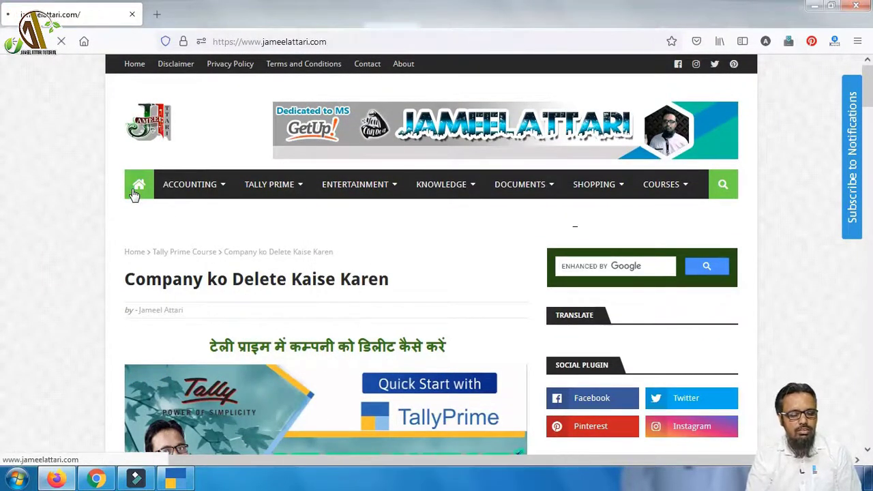